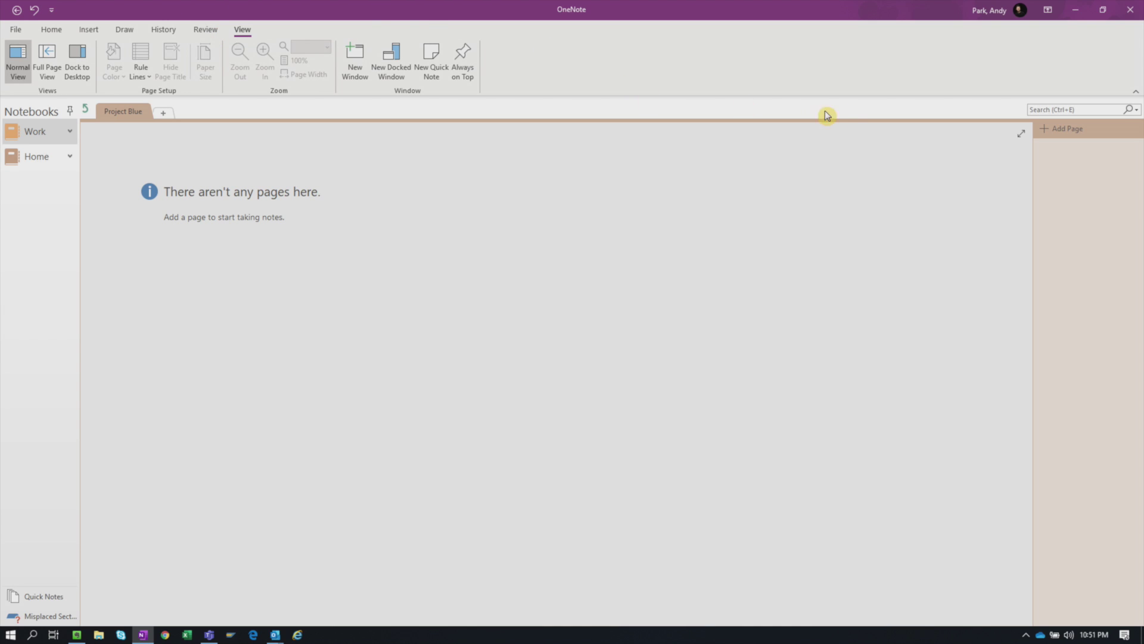
- Add a new untitled page to Project Blue and list today's meetings via Meeting Details
click(1063, 131)
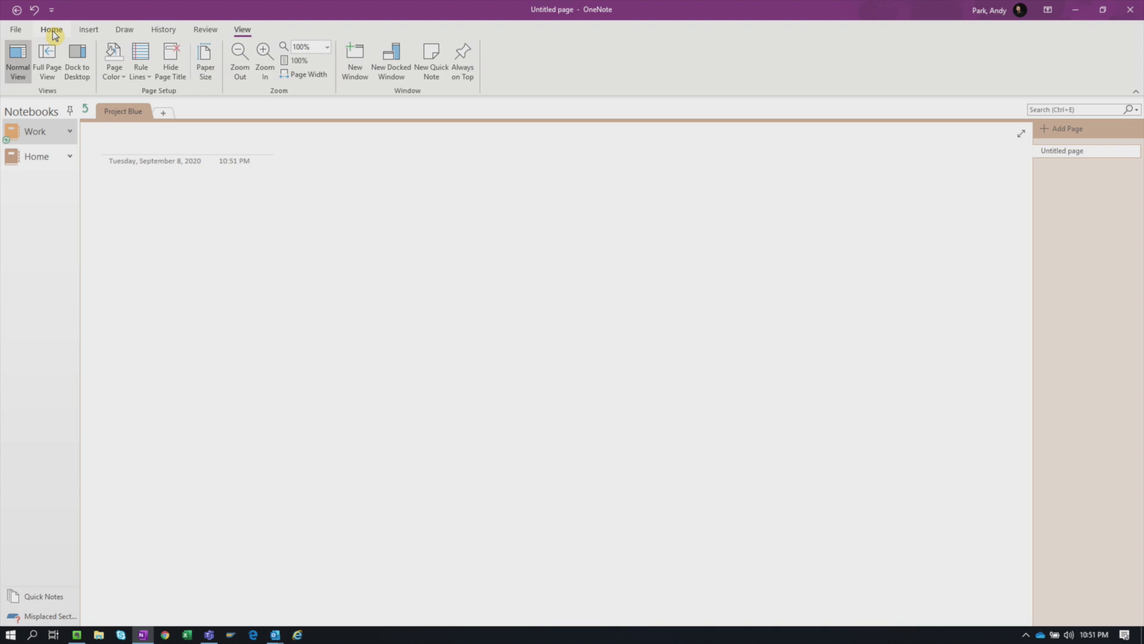
click(53, 31)
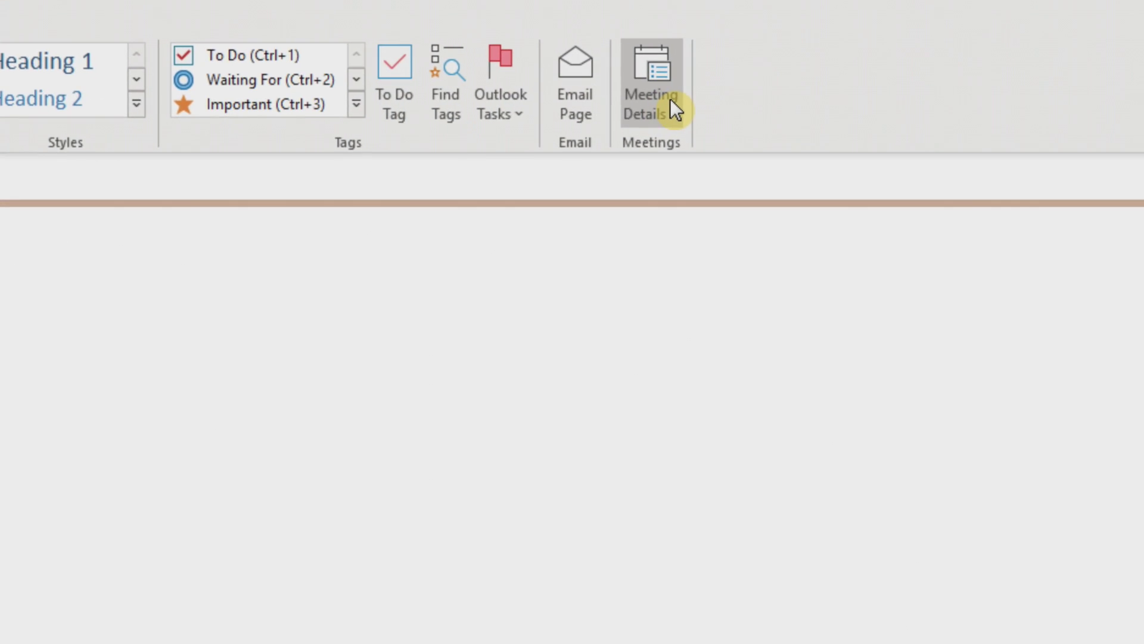
click(672, 102)
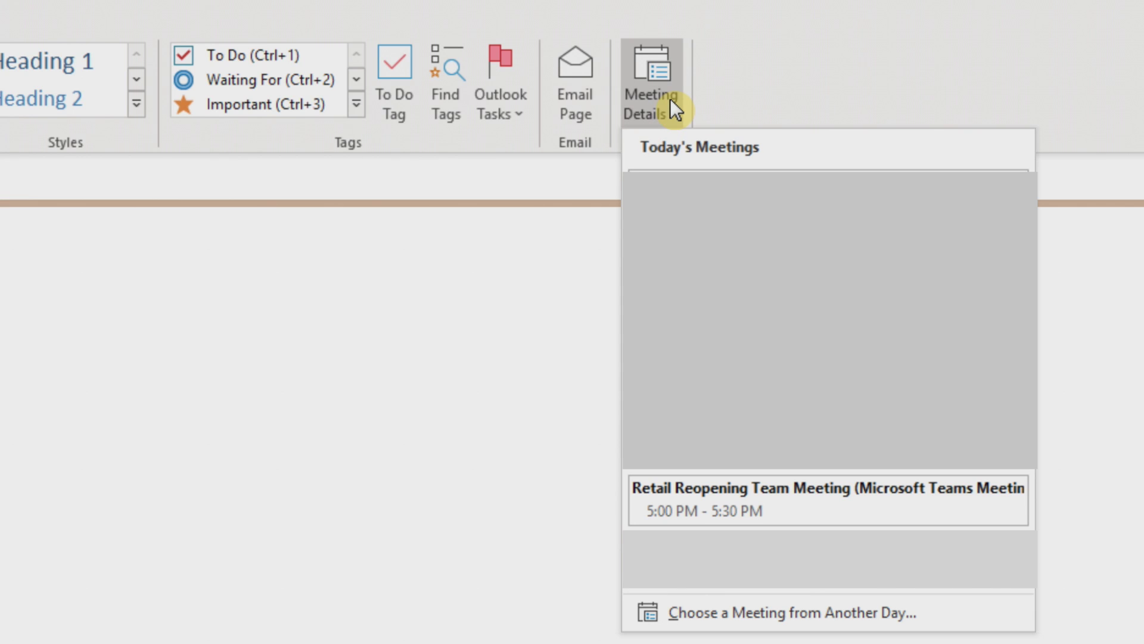
- Insert the Retail Reopening Team Meeting details onto the page and briefly view its invitation
click(734, 495)
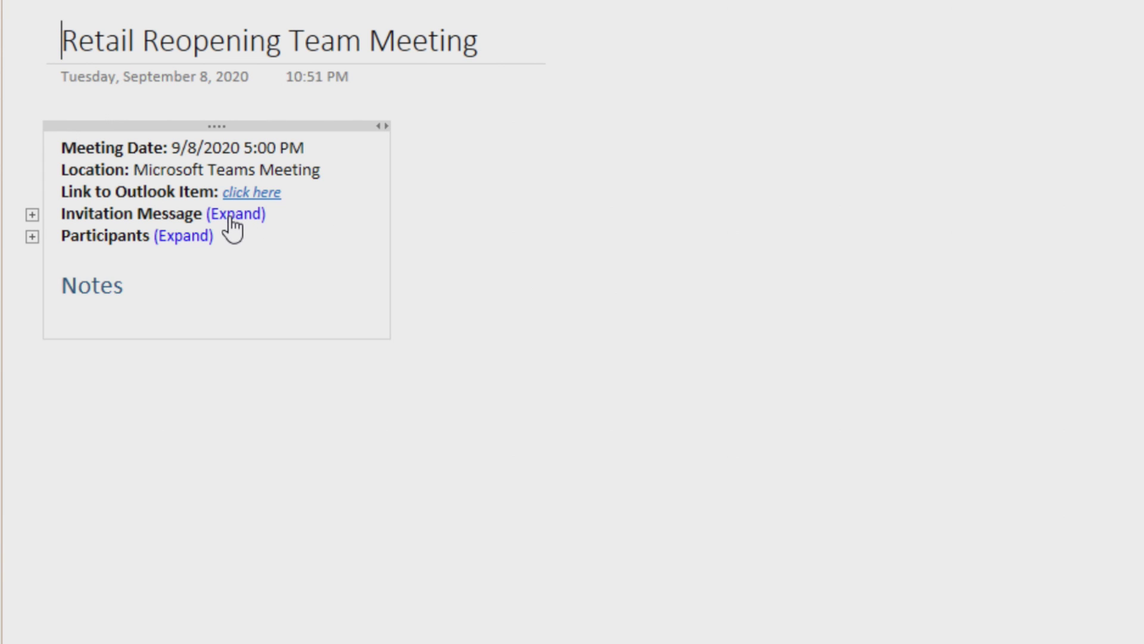
click(233, 217)
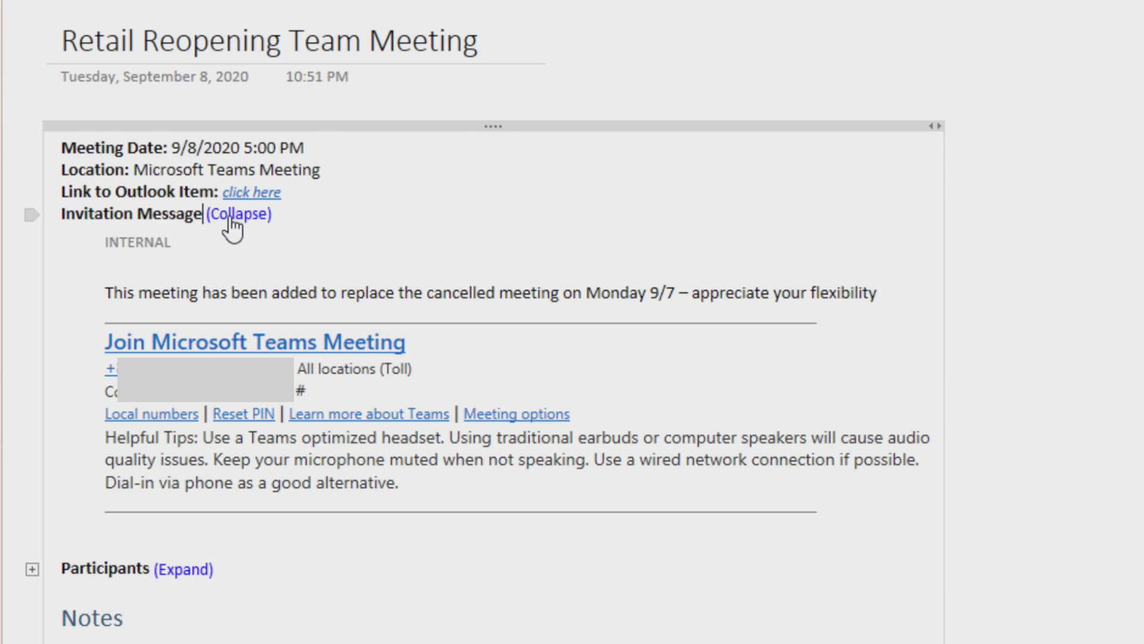
click(231, 220)
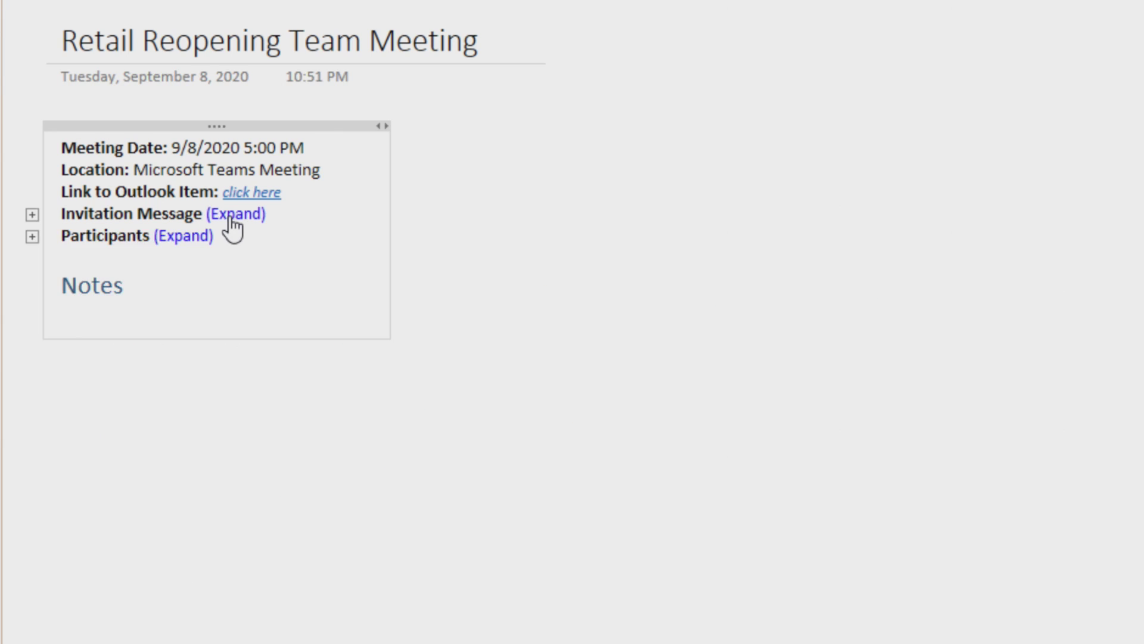
- Tick five participants as attended, collapse the participant list, and place the caret under Notes
click(174, 242)
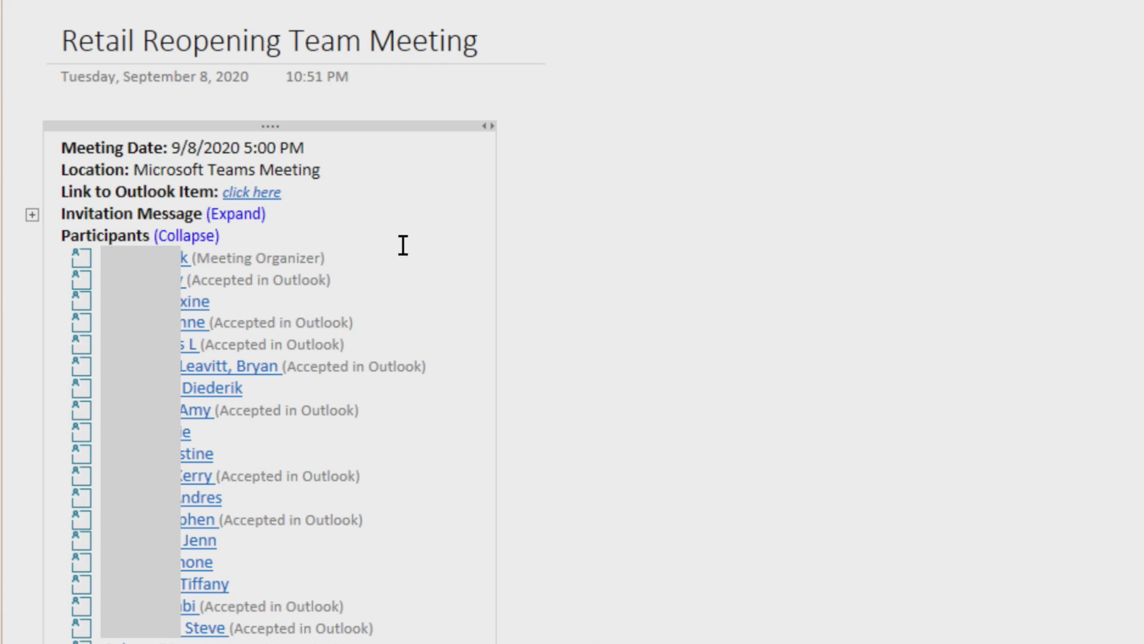
click(85, 256)
click(83, 273)
click(84, 364)
click(87, 431)
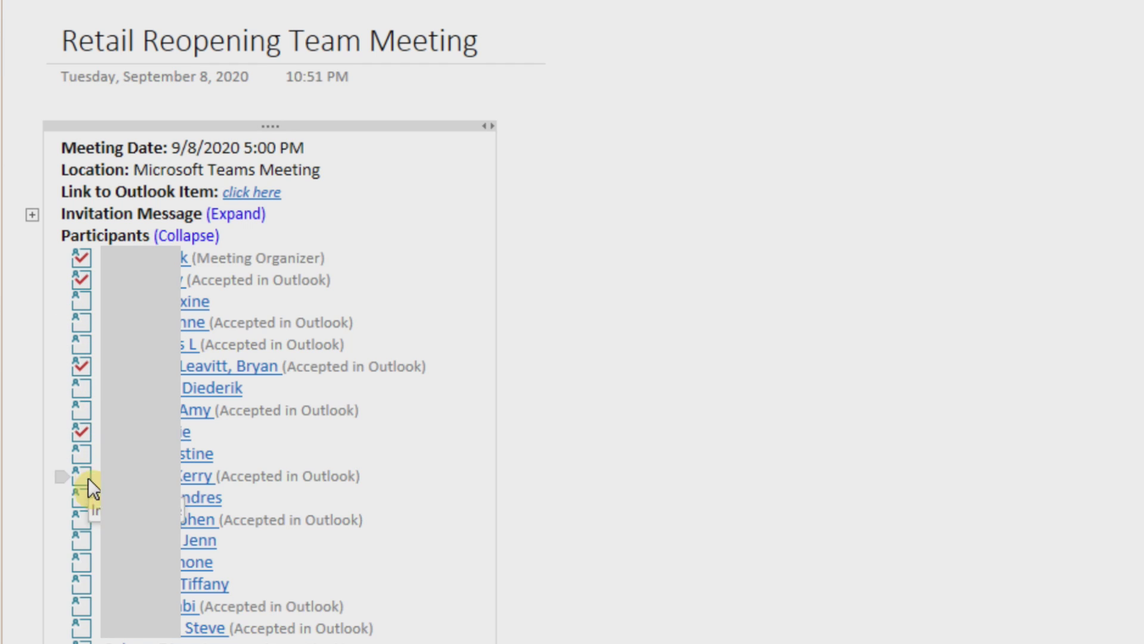
click(83, 495)
click(201, 237)
click(82, 327)
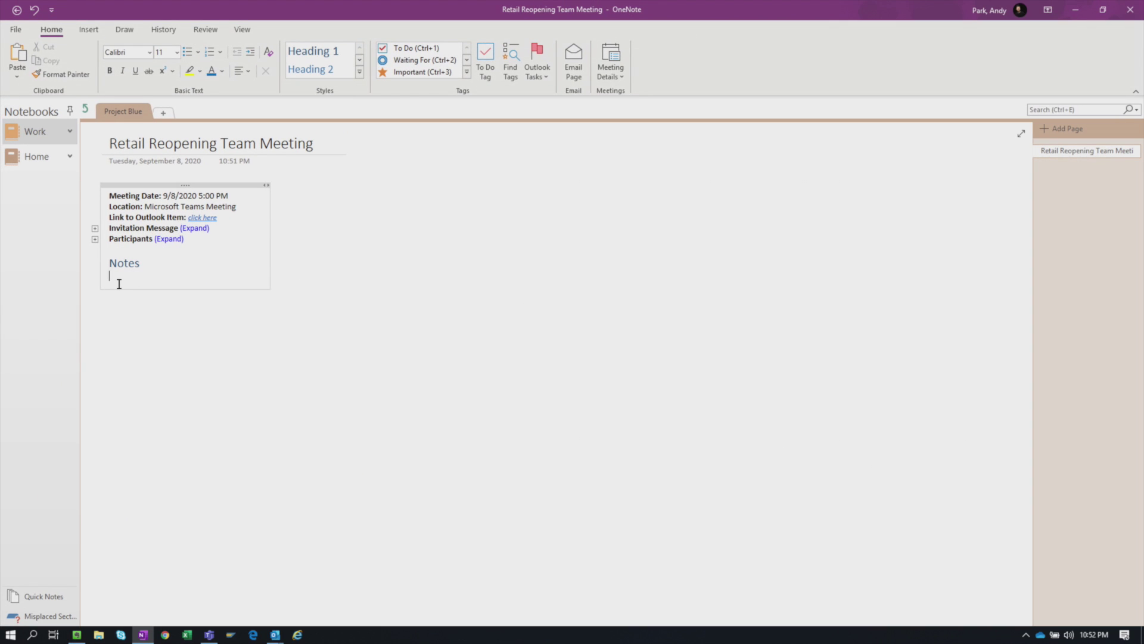
- Insert a 2x8 table under Notes and drag both columns wider across the page
click(89, 35)
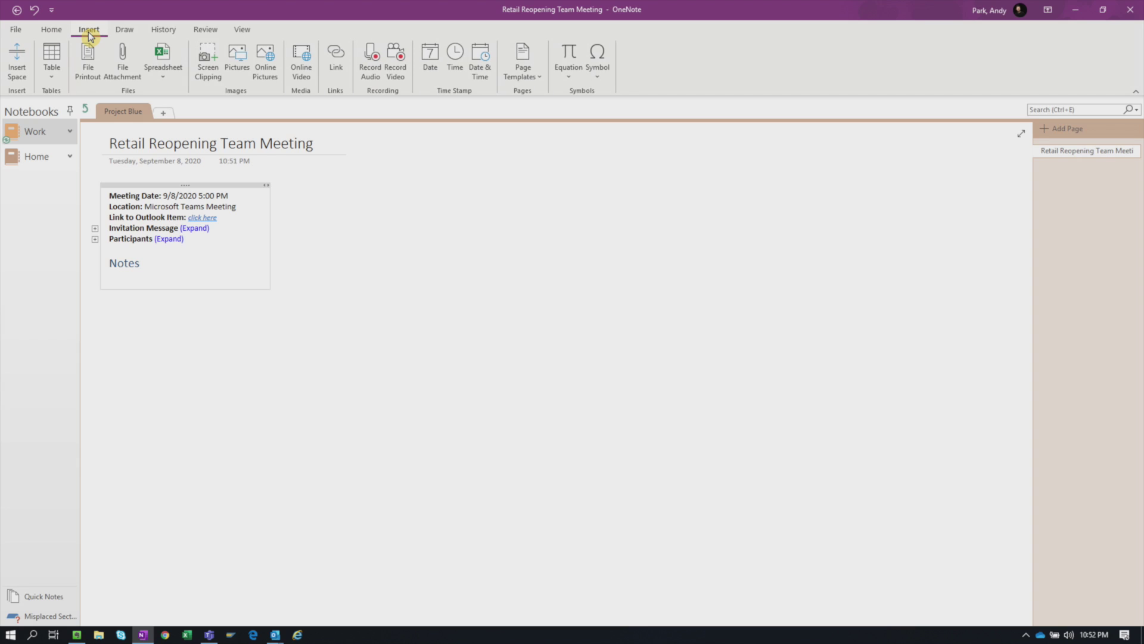
click(52, 65)
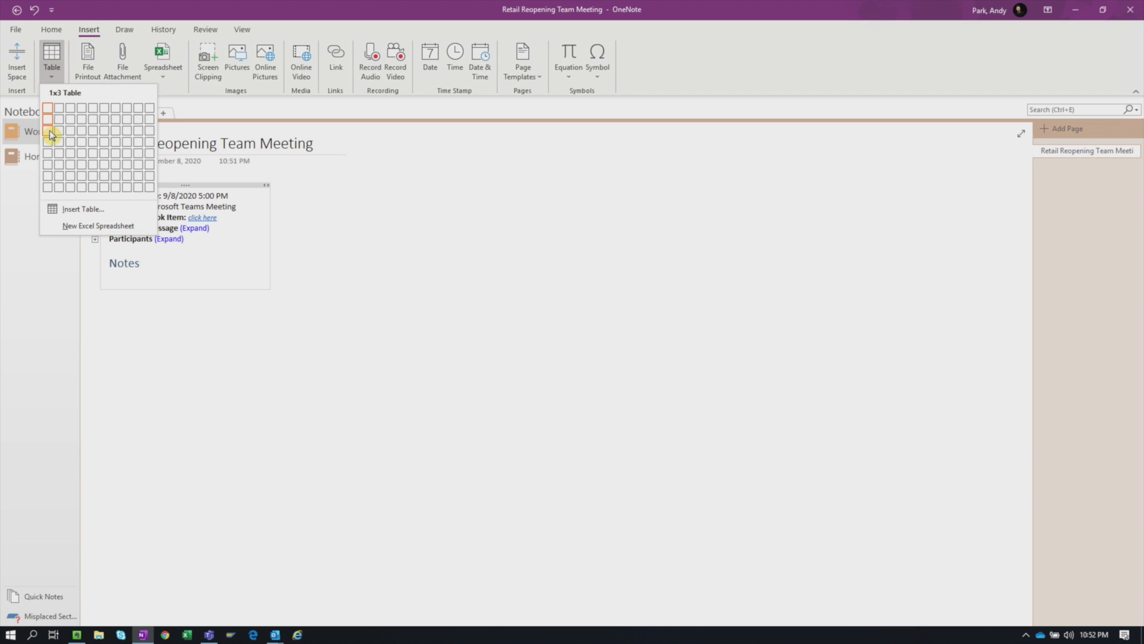
click(63, 189)
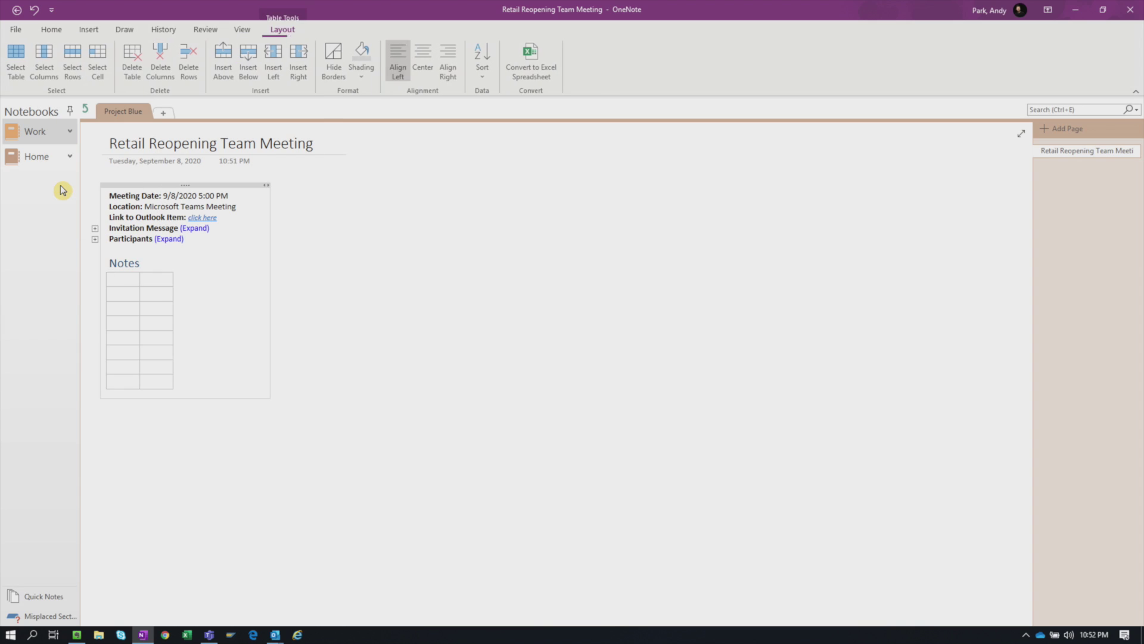
drag(141, 278, 502, 293)
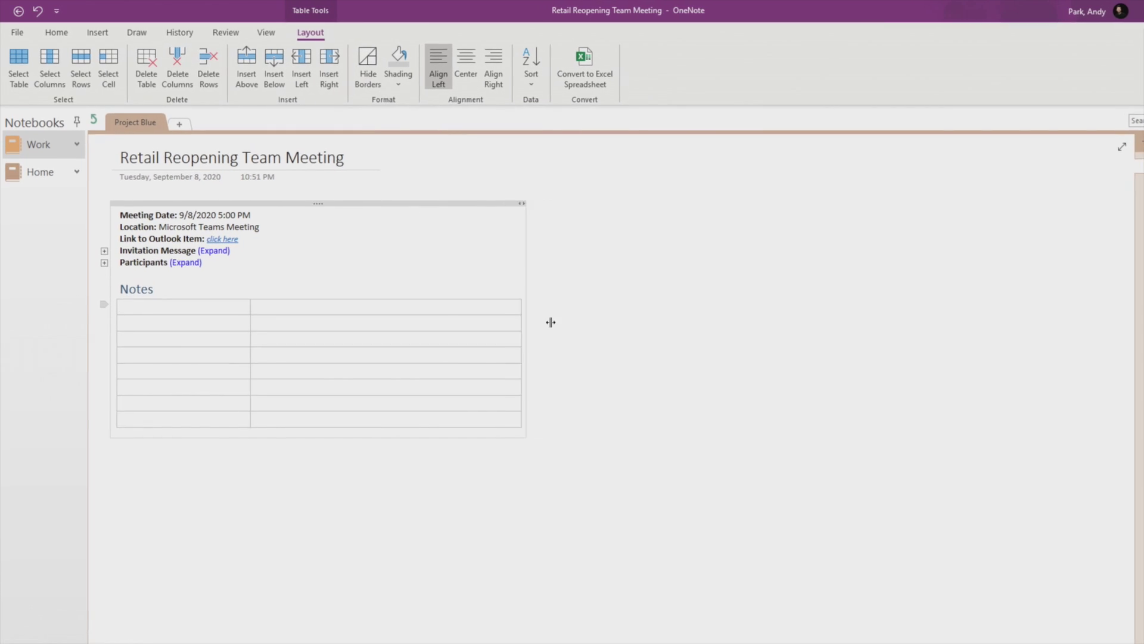
drag(551, 322, 598, 323)
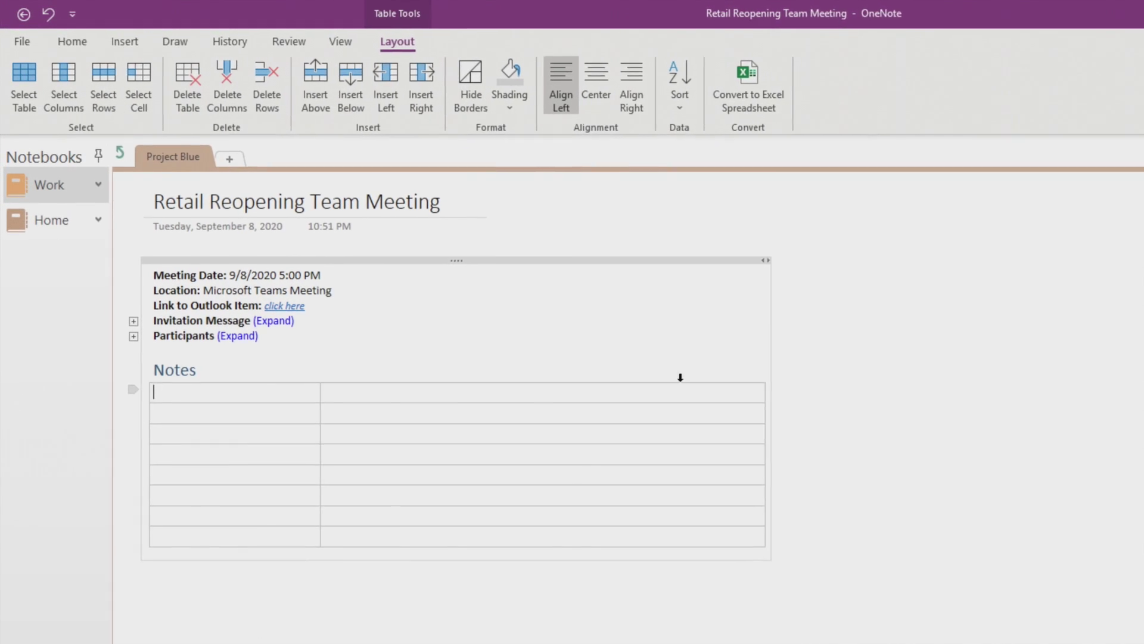
- Enter TOPICS and HIGHLIGHTS headers, then topics Store Design Update, Architect Update and Construction Update
text(O)
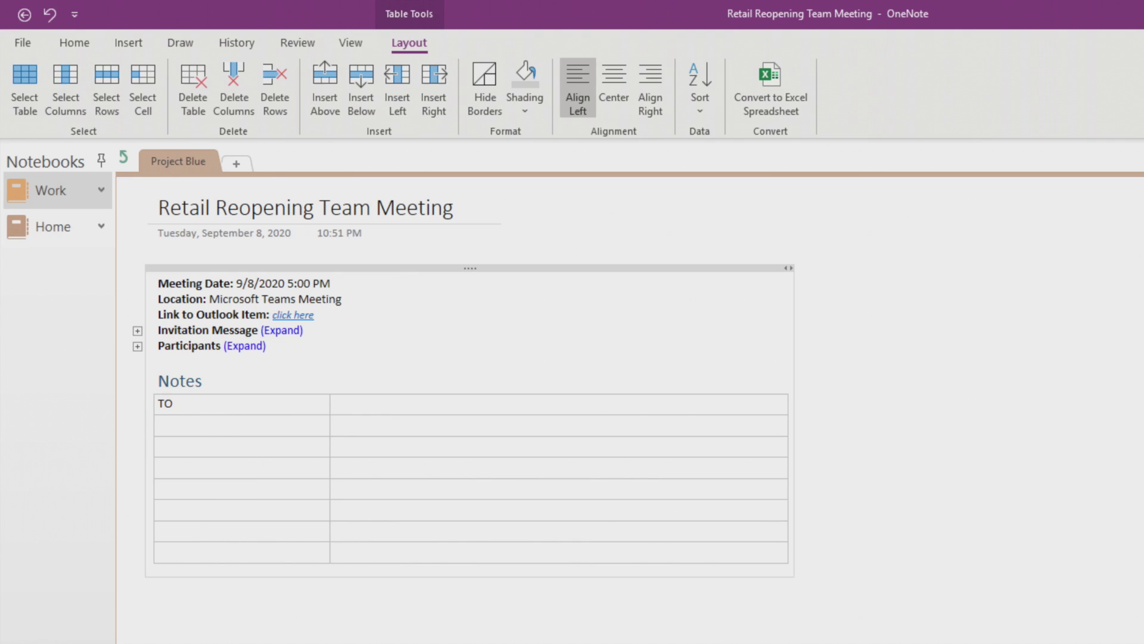
text(PICS)
key(Tab)
text(HIGHLIGHT)
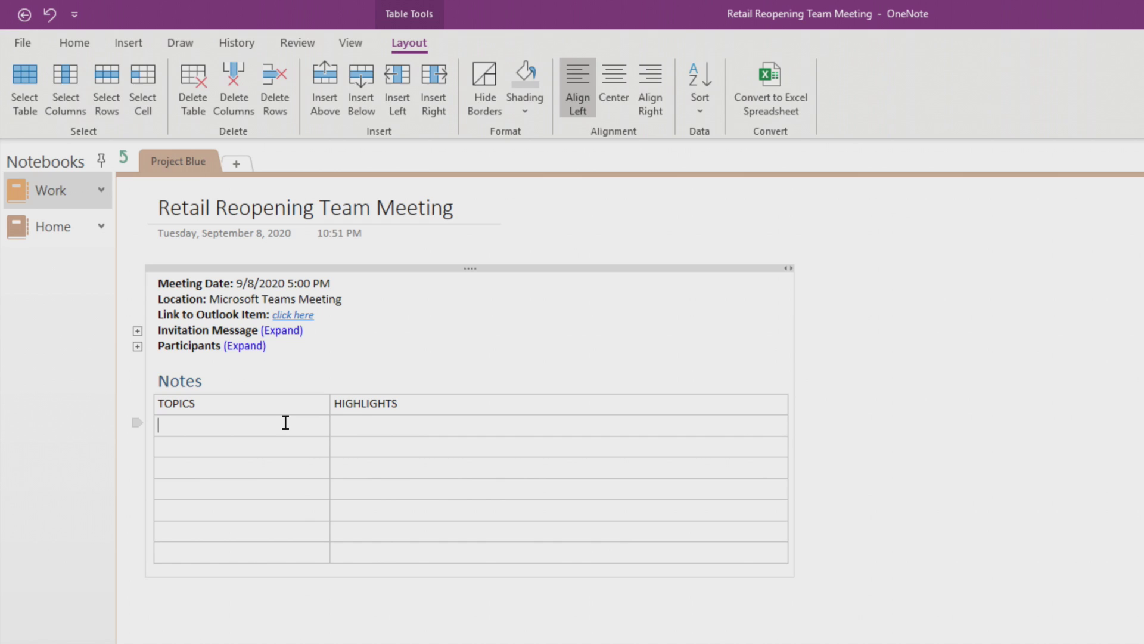
text(Store Design Update)
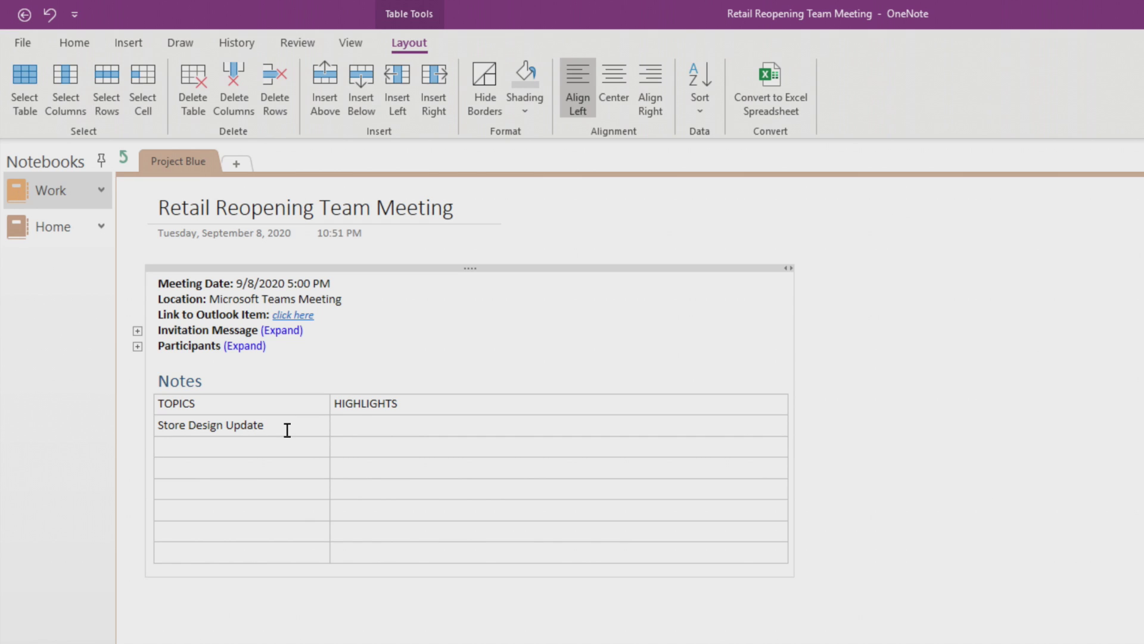
key(Down)
text(Architect Update)
key(Down)
text(Cponstruction)
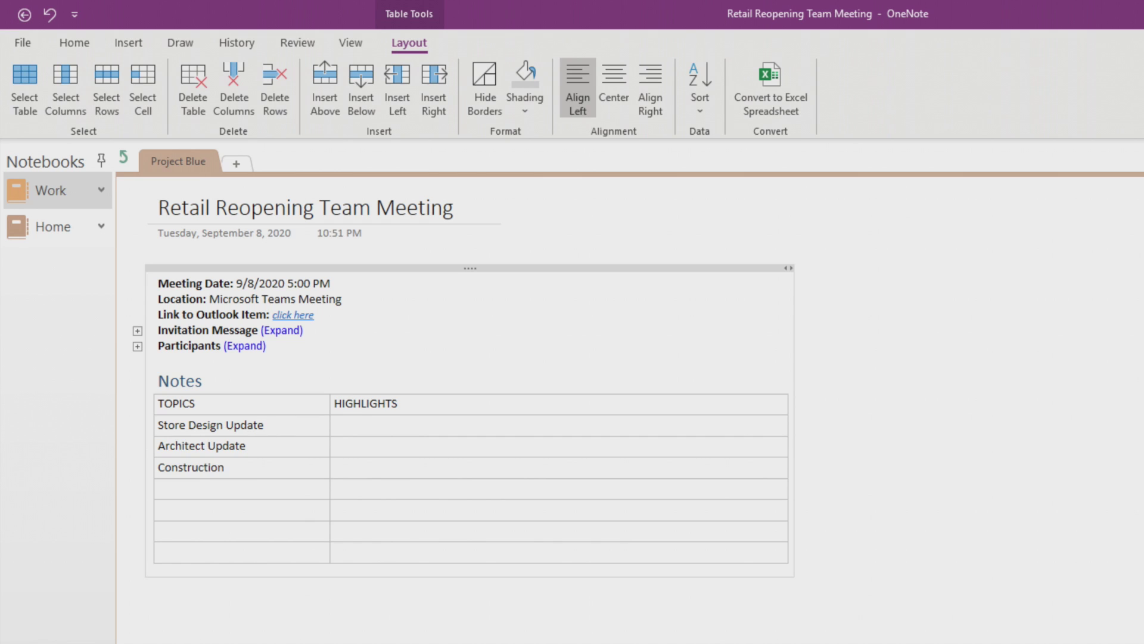
key(BackSpace)
key(BackSpace)
key(BackSpace)
key(BackSpace)
key(BackSpace)
key(BackSpace)
key(BackSpace)
key(BackSpace)
key(BackSpace)
key(BackSpace)
key(BackSpace)
key(BackSpace)
text(onstruction Update)
- Add highlights: storefront design feedback, a 2-week drawing delay, and 15% shelving cost value-engineering
text(Update storefront de)
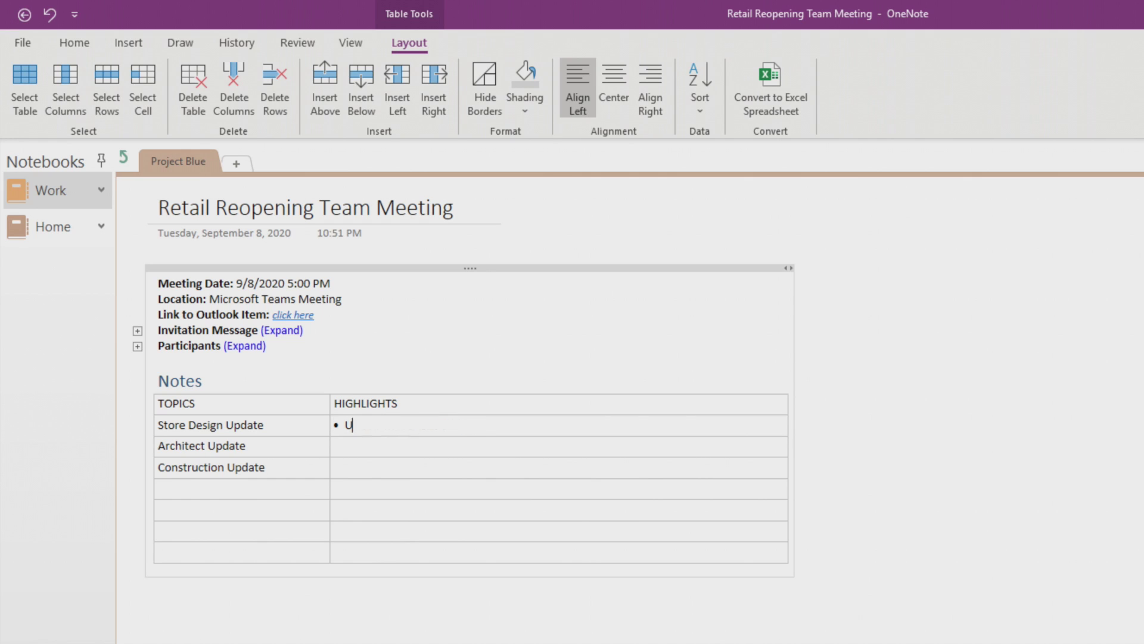
key(BackSpace)
text(Update storefront design as per feedback from VP of Retail)
key(Tab)
key(Tab)
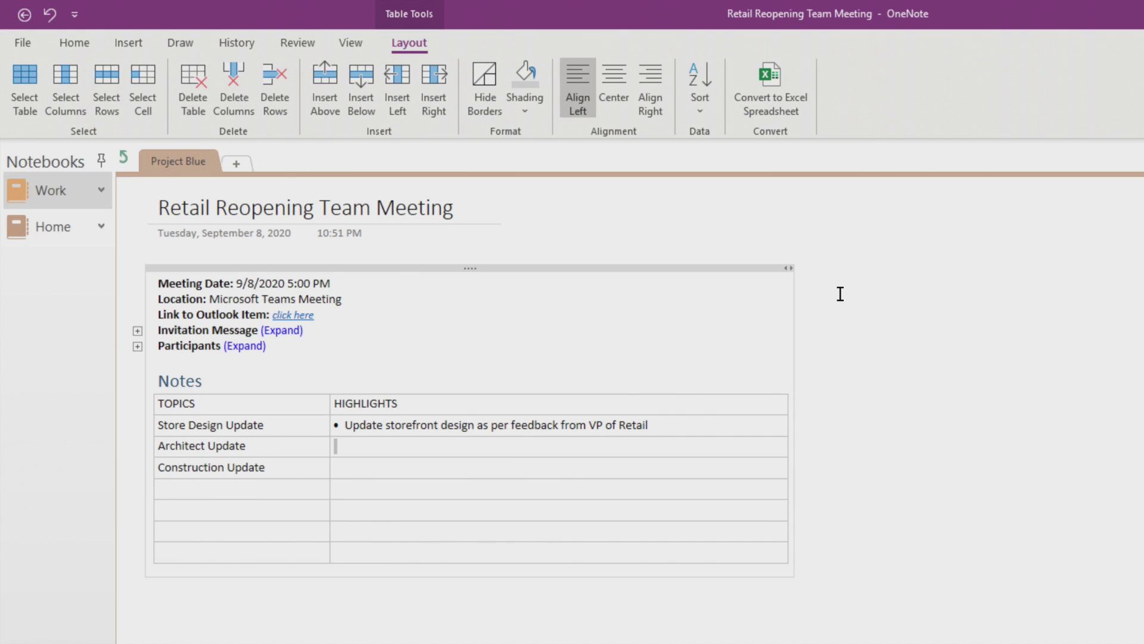
text(2 weej delay in finalizing the mechanical drawings ca)
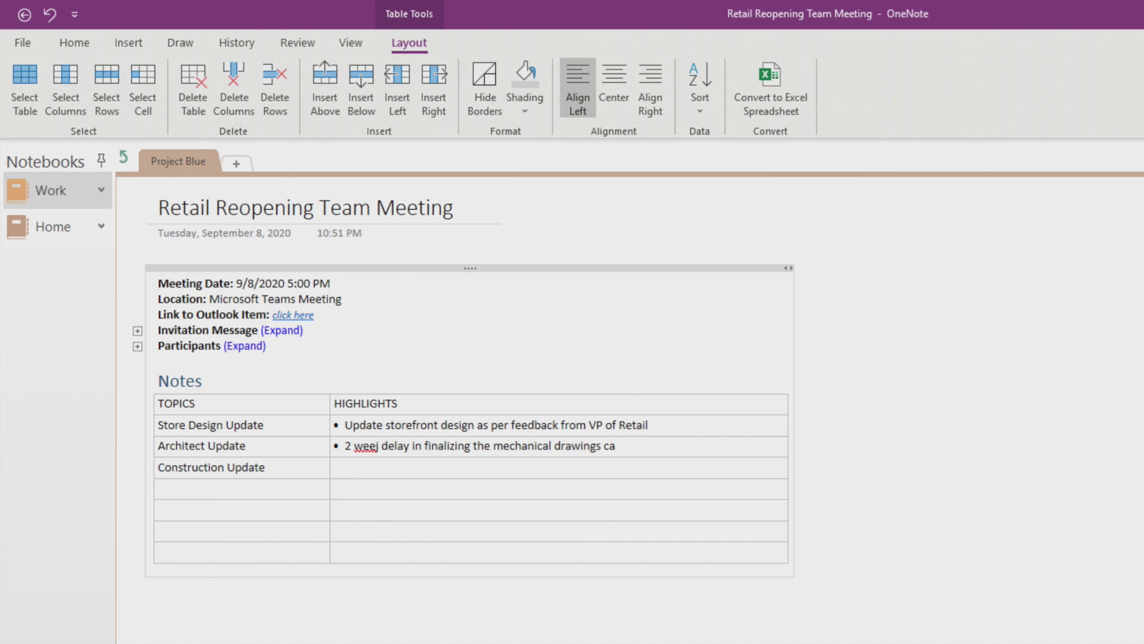
text(used by restroom redesign. High risk impact to overall pro)
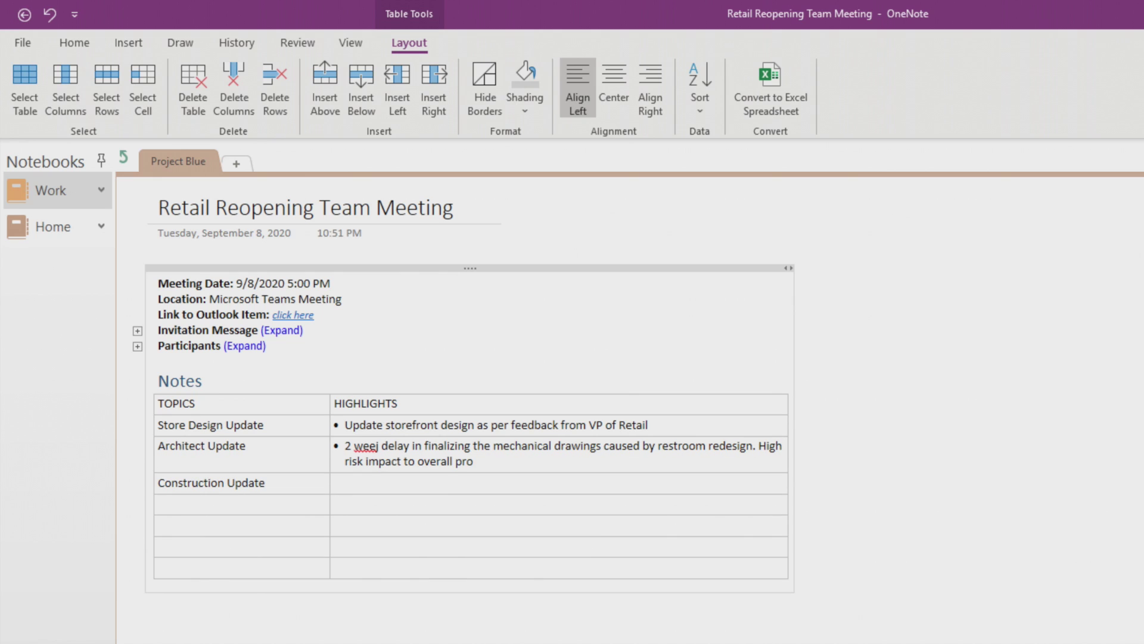
text(ject timeline. @Jim to consult with @Tony (GC) to see if we can make up time)
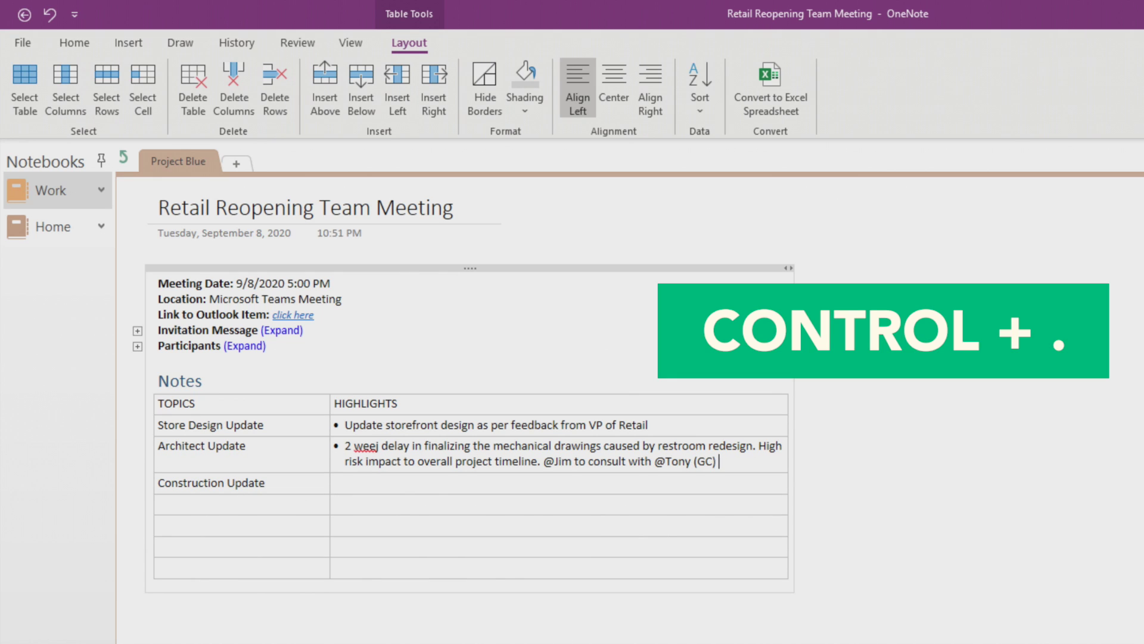
text( sonewhere else)
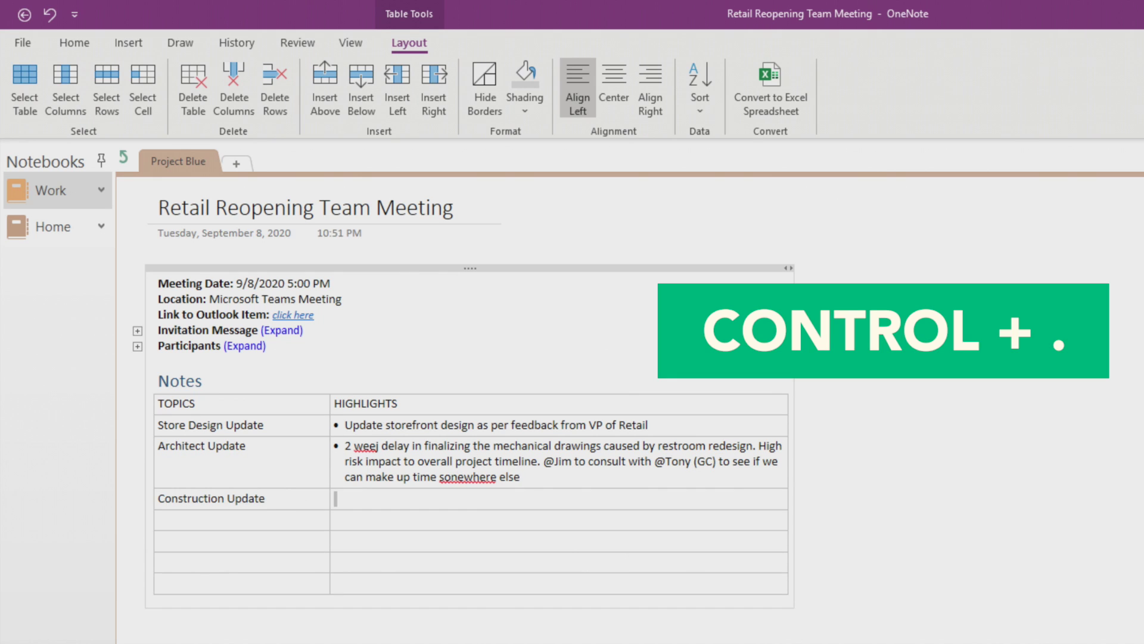
key(shift+Tab)
key(Right)
key(Return)
text(Value engineer )
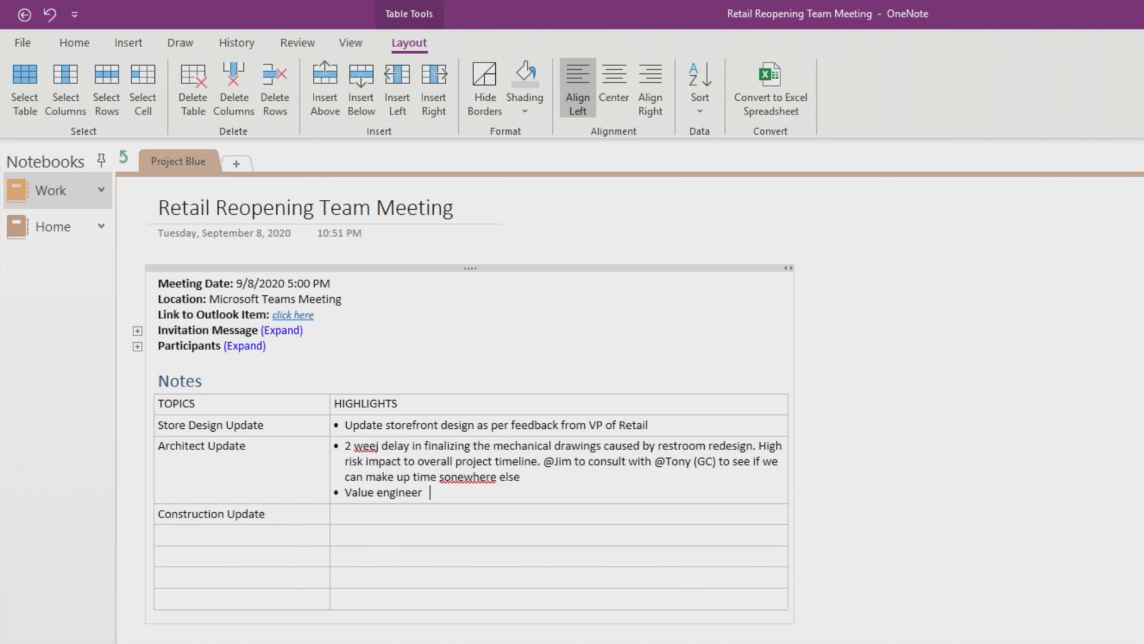
text(shelving system to bring line cost down by 15%. @Steve to submit re)
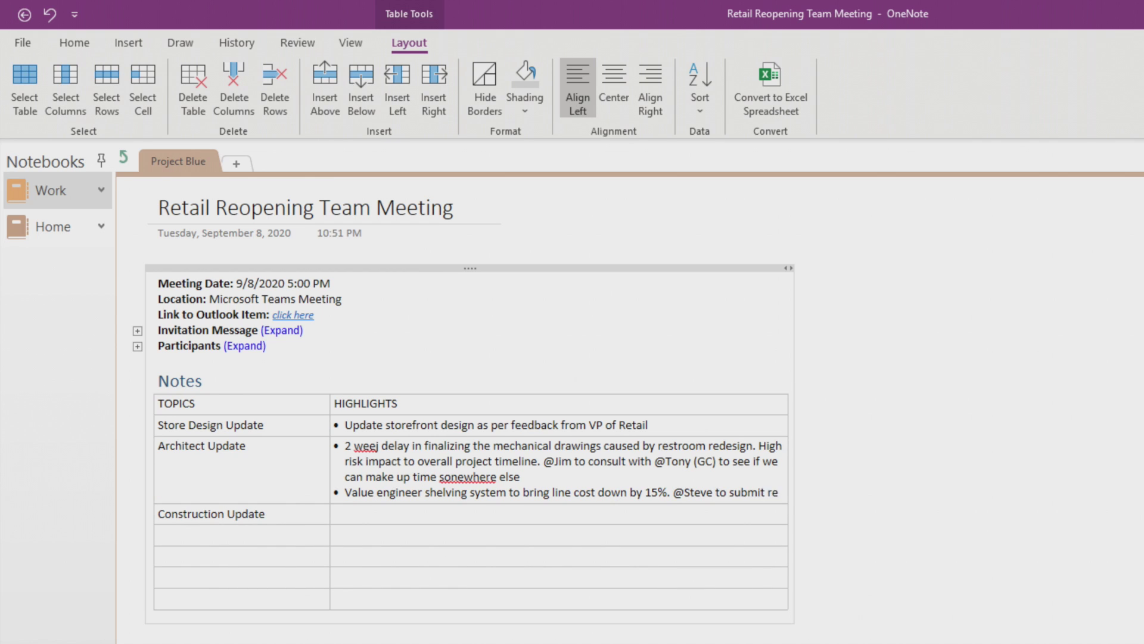
text(commendation by 11/12)
- Add Construction Update bullets: hold HVAC ordering until change order signed; schedule update by 11/15
click(334, 529)
key(ctrl+period)
text(Do not pro)
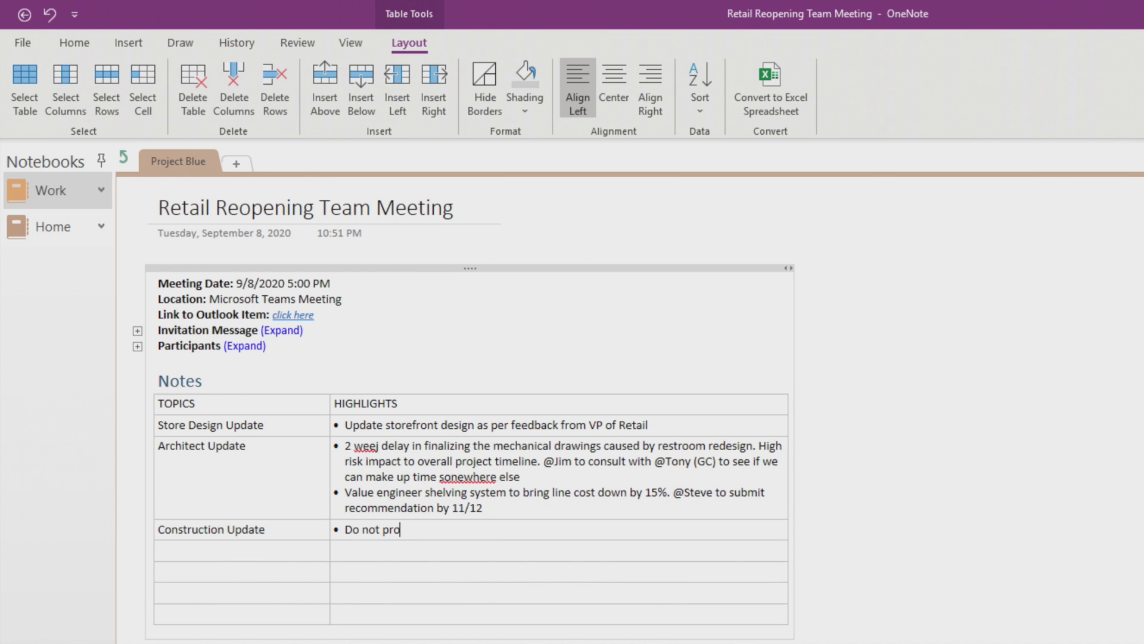
text(ceed with ordering the HVAC unit until the change order has been signed)
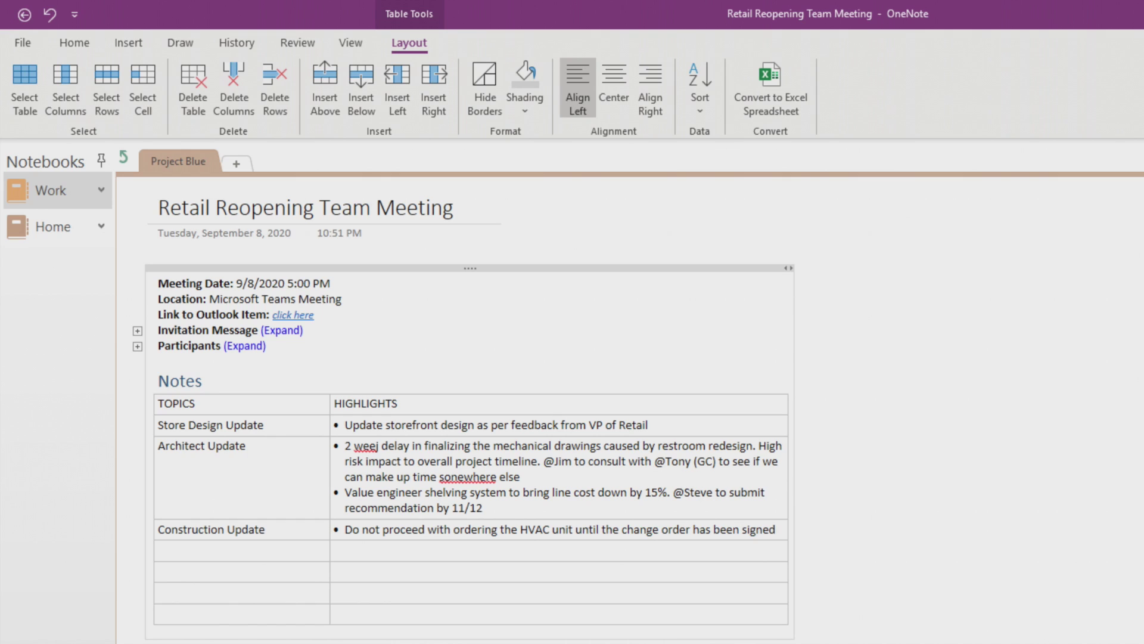
key(Return)
text(Provide updated construction schedule to stakeholders by 11/15 -)
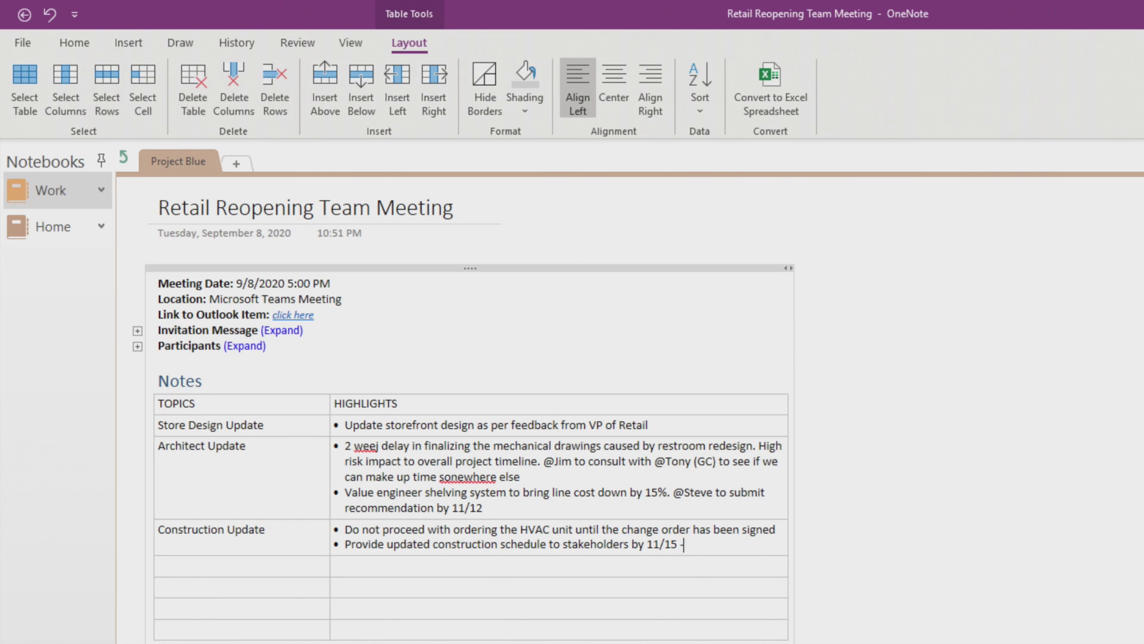
text( @Tony)
- Delete the four empty table rows and run a spell check on the highlights
drag(287, 570, 594, 634)
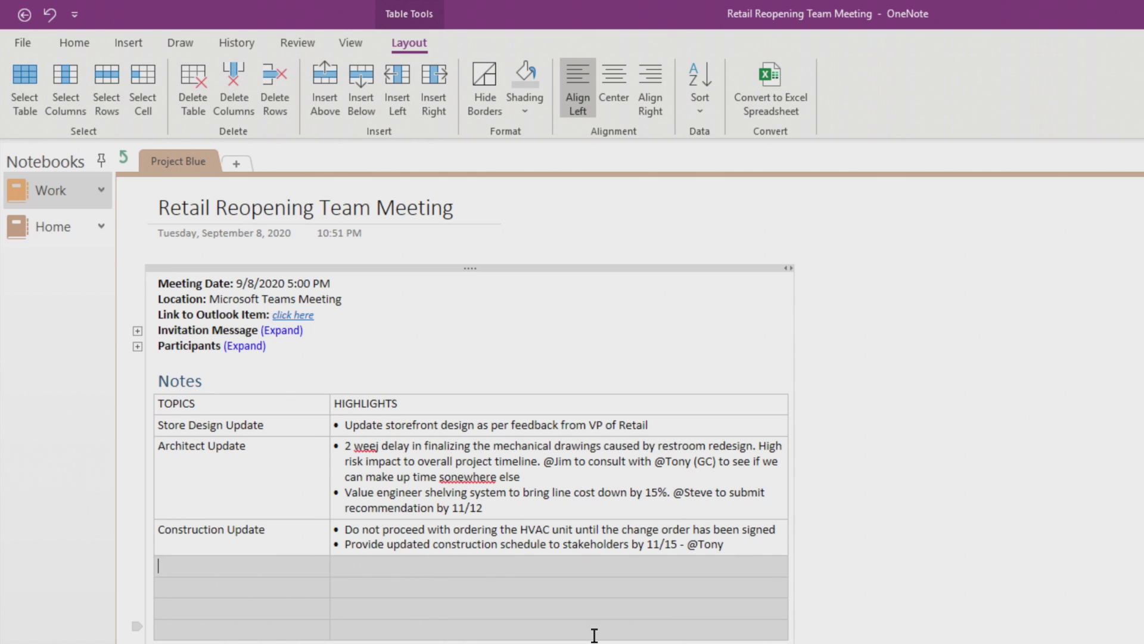
key(Delete)
click(336, 425)
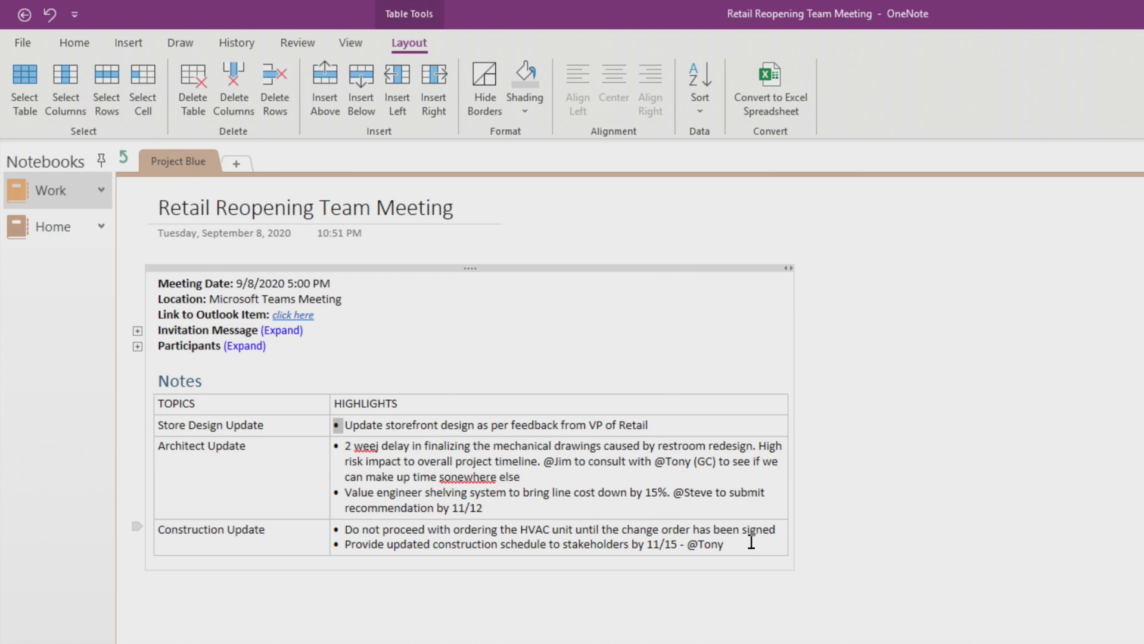
drag(752, 542, 414, 432)
key(F7)
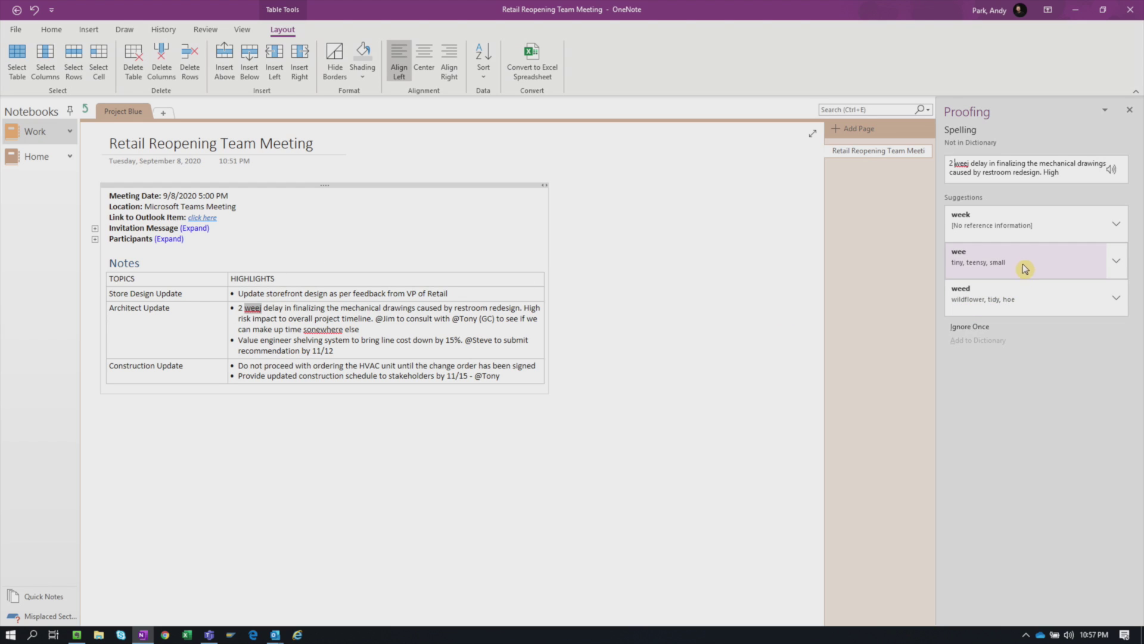
- Correct 'weej' to 'week' and 'sonewhere' to 'somewhere', then tag the 2 week delay item To Do
click(1013, 232)
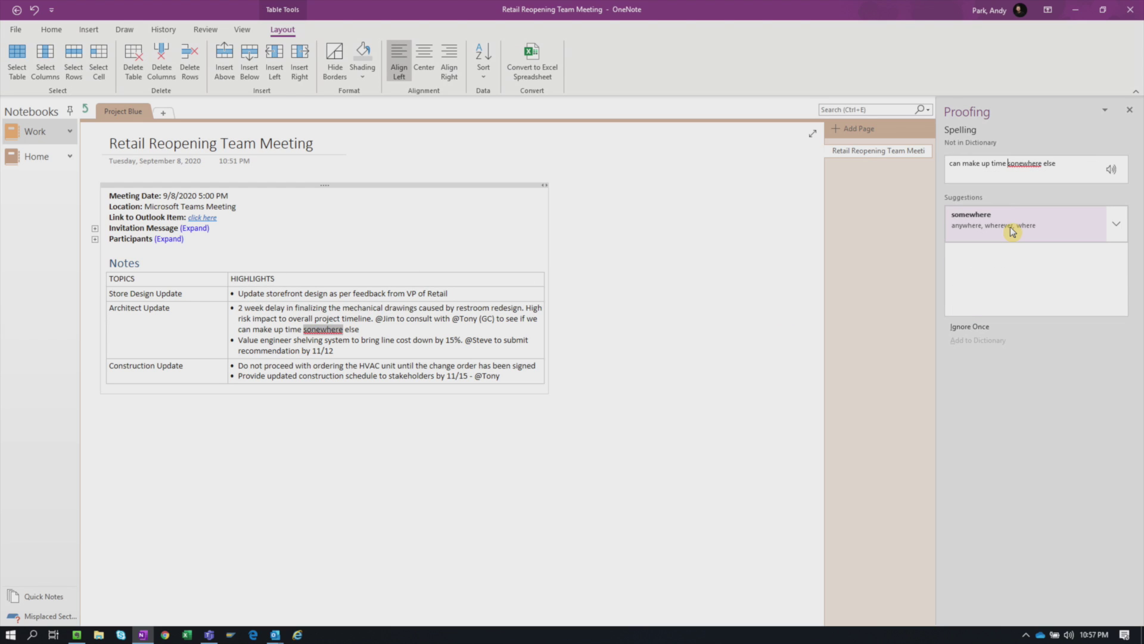
click(1013, 232)
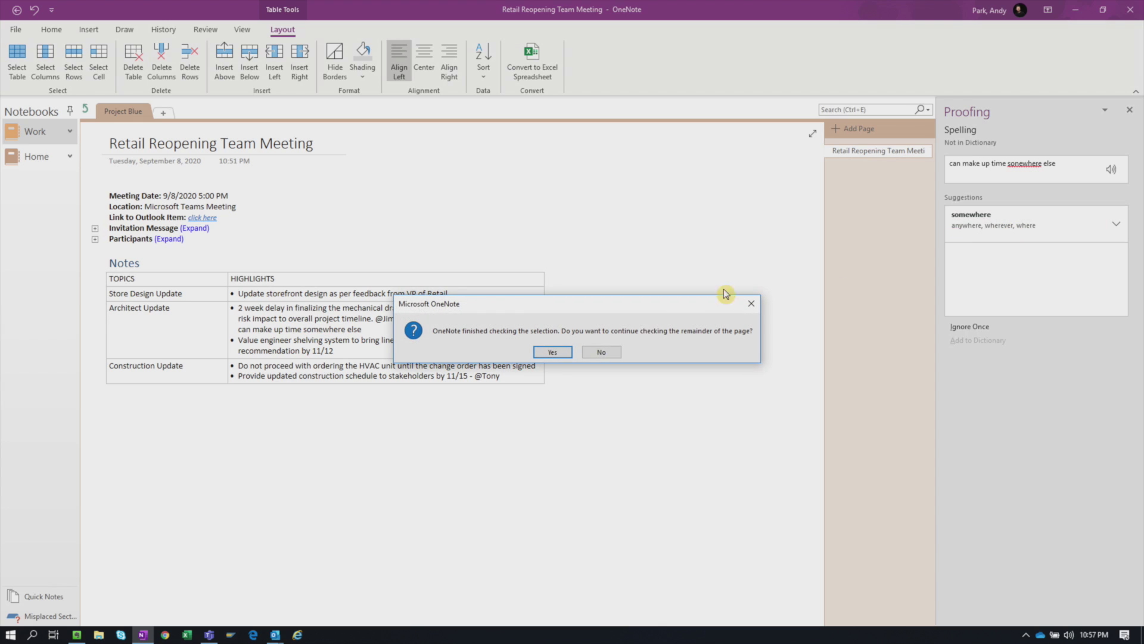
click(603, 352)
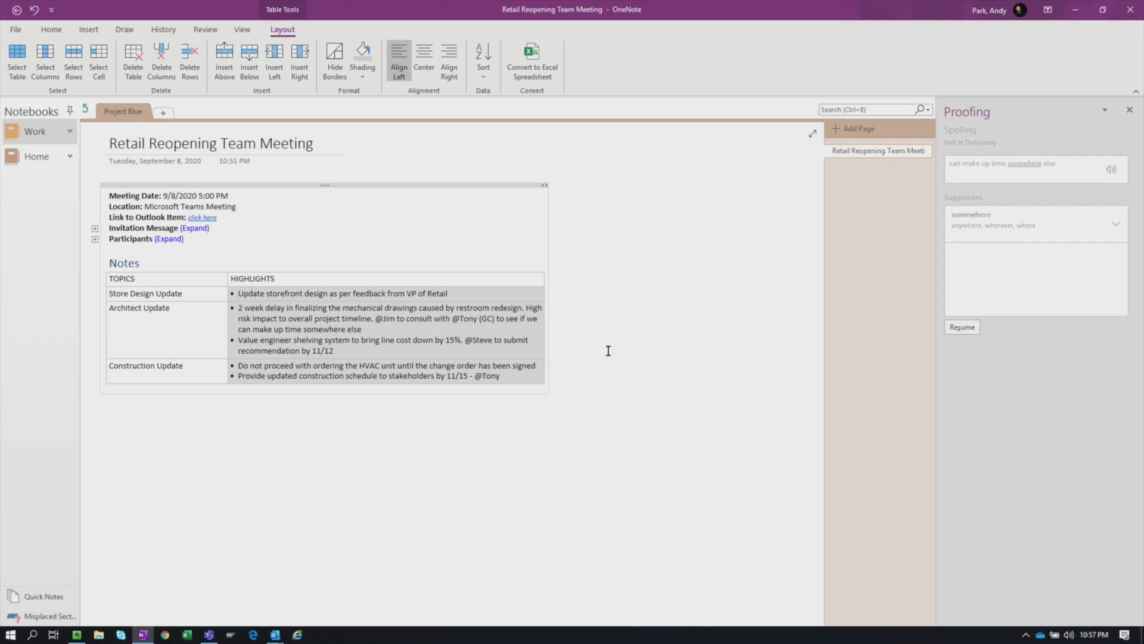
click(608, 351)
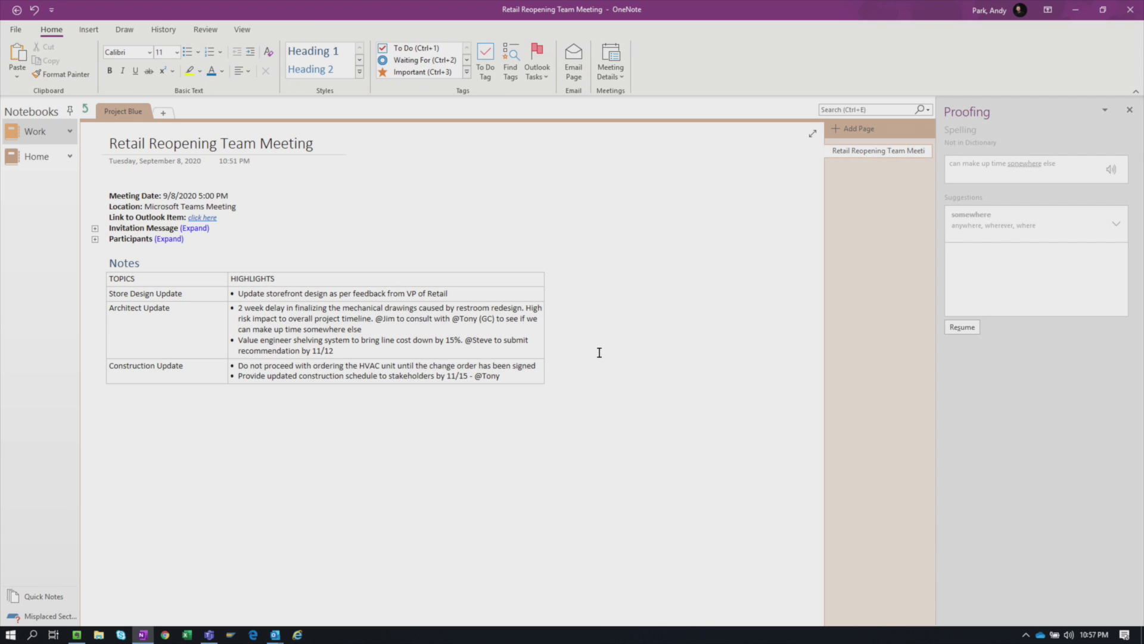
click(1130, 111)
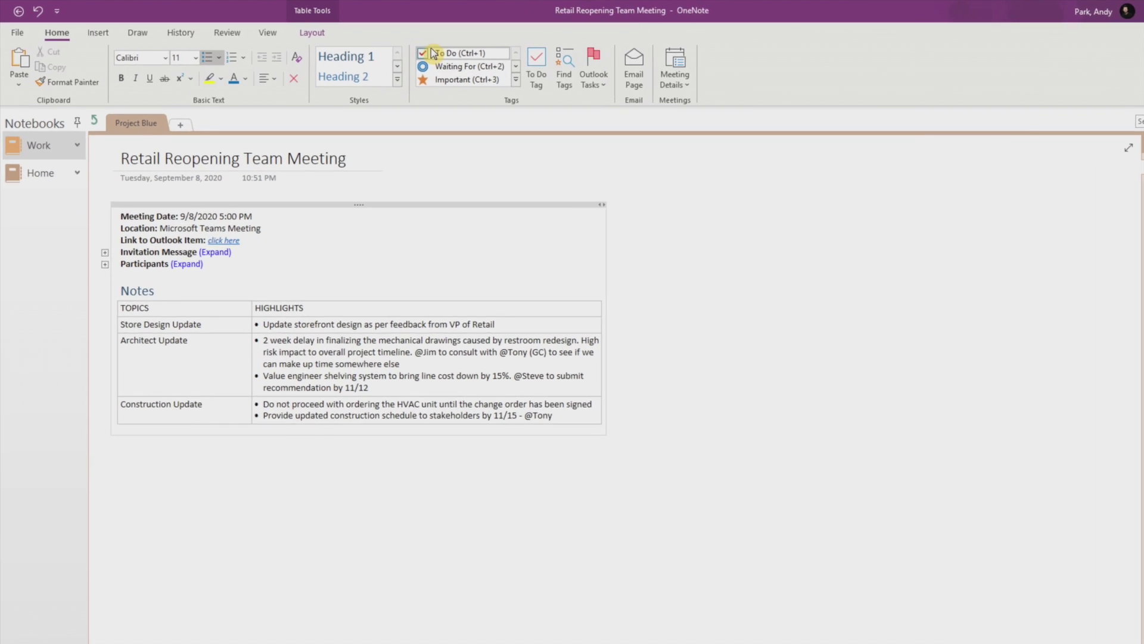
click(432, 52)
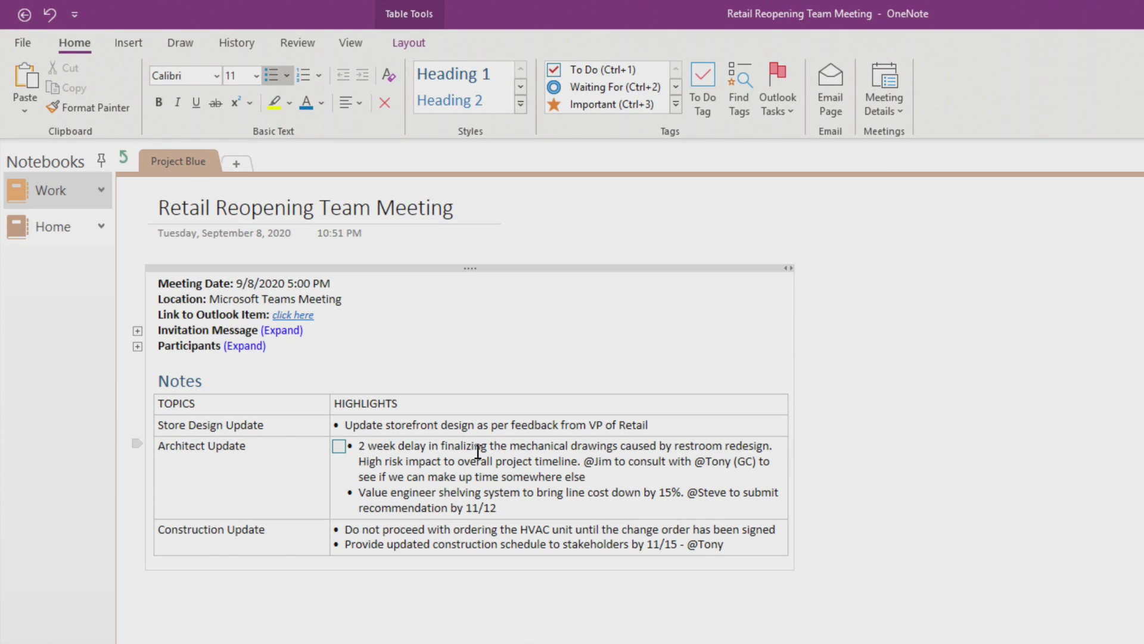
- Tag the Value engineer and construction schedule items as To Do with Ctrl+1
click(360, 492)
key(ctrl+1)
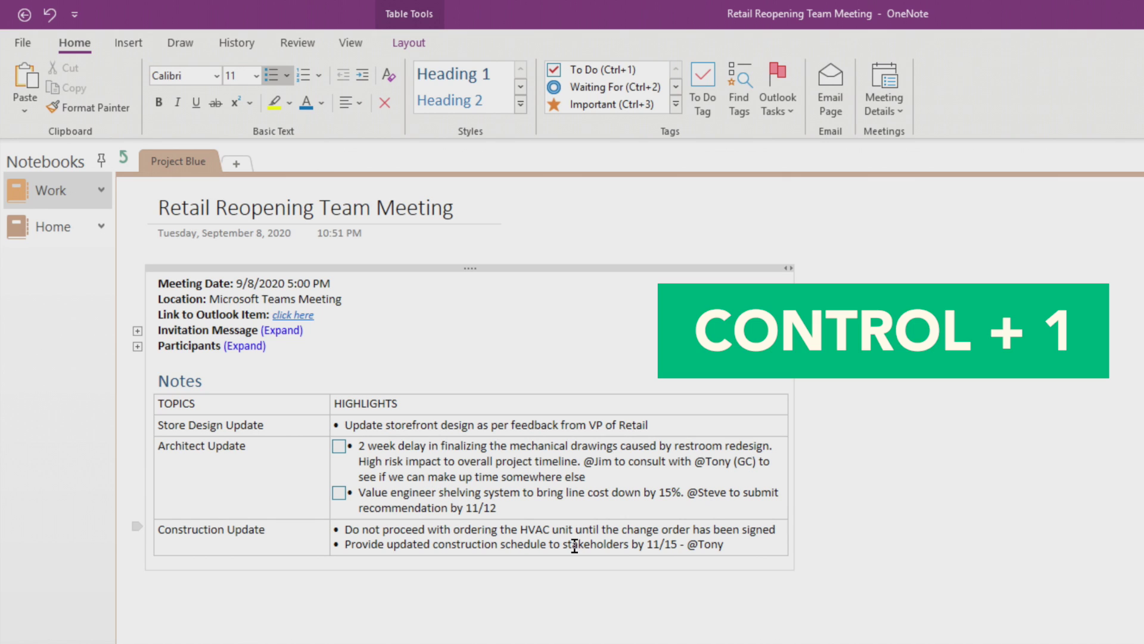
key(ctrl+1)
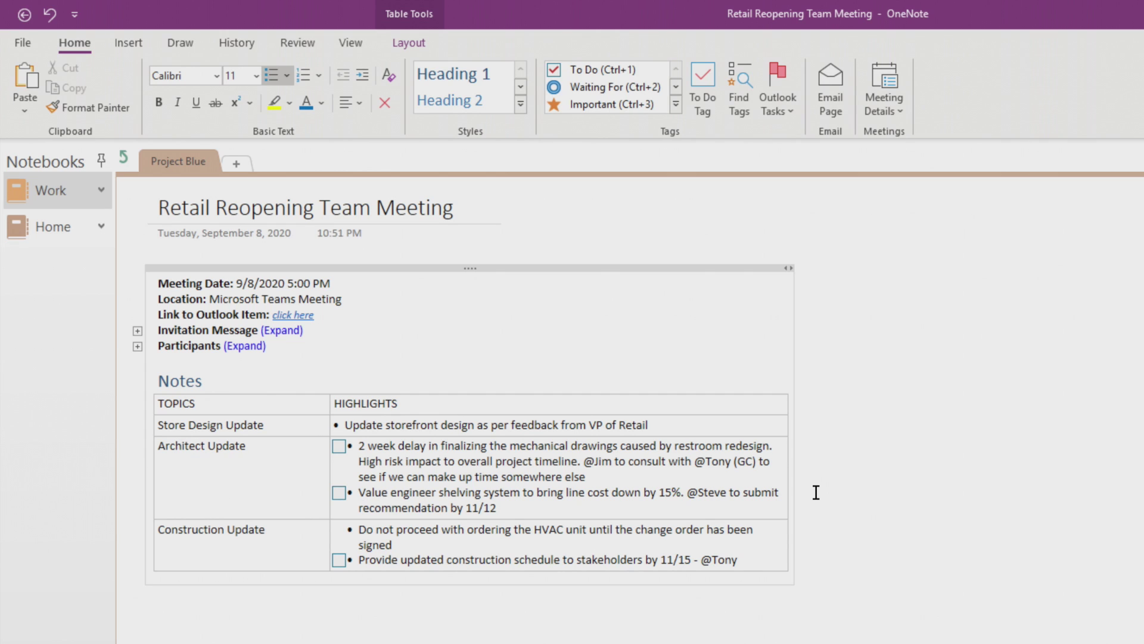
- Email the meeting page through File > Send > Email Page
click(25, 42)
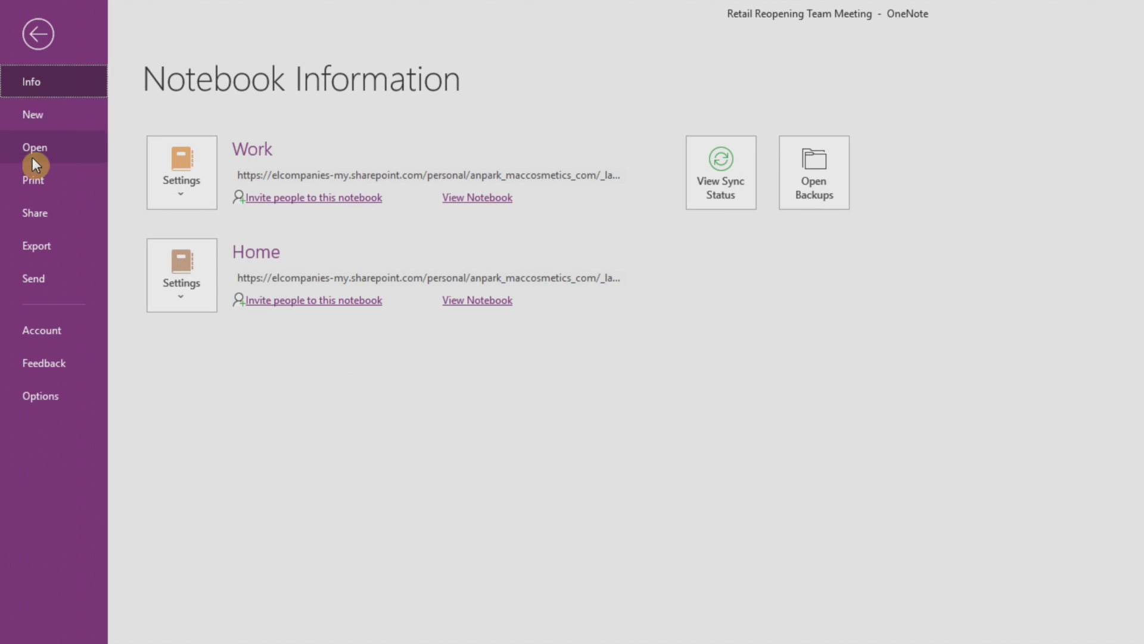
click(29, 279)
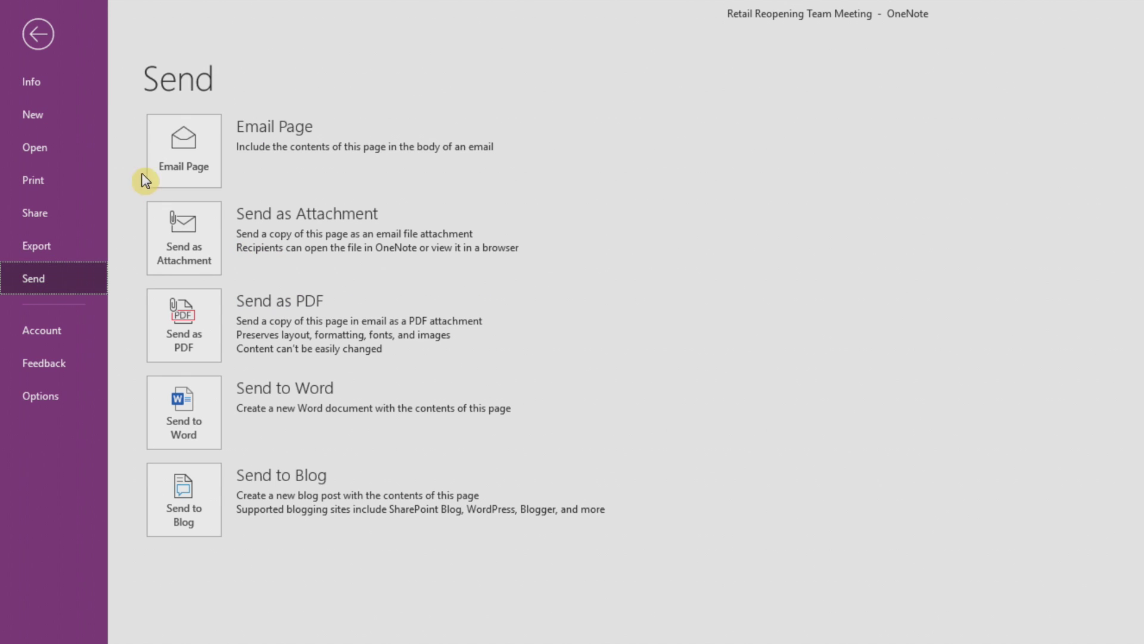
click(189, 144)
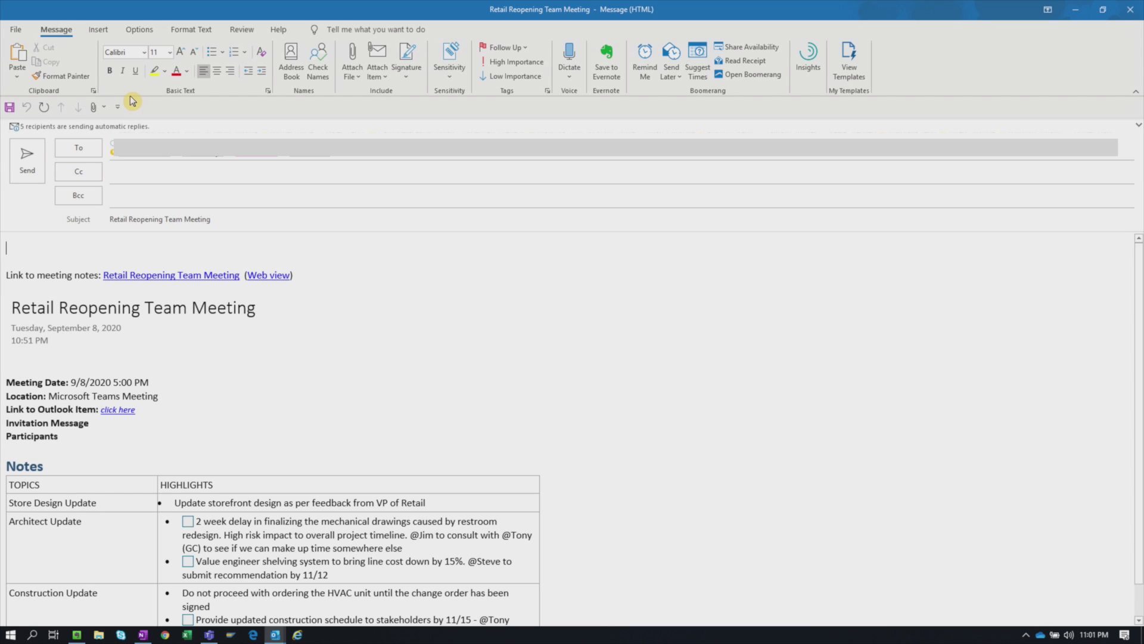
- Delete the link, title and date lines from the top of the email body
drag(31, 255, 69, 344)
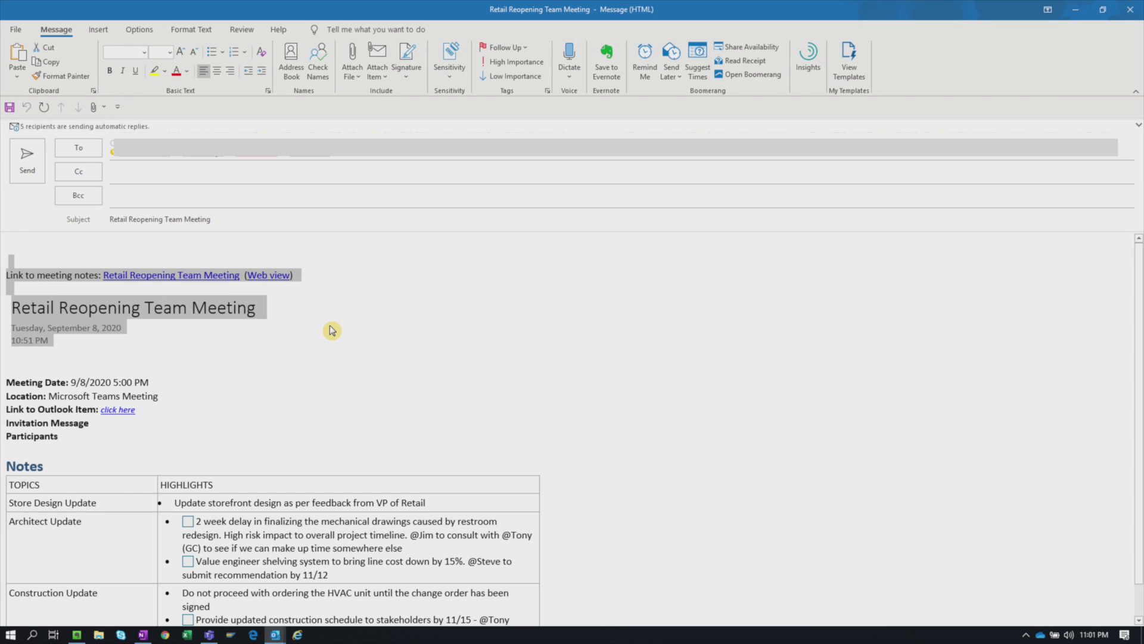
key(Delete)
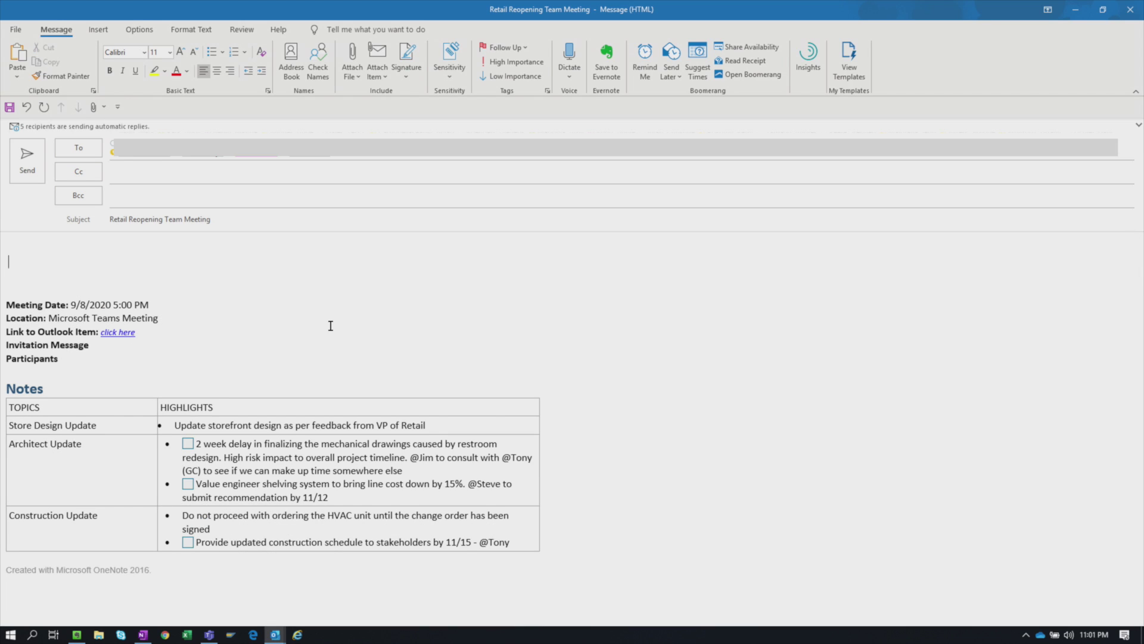
key(Delete)
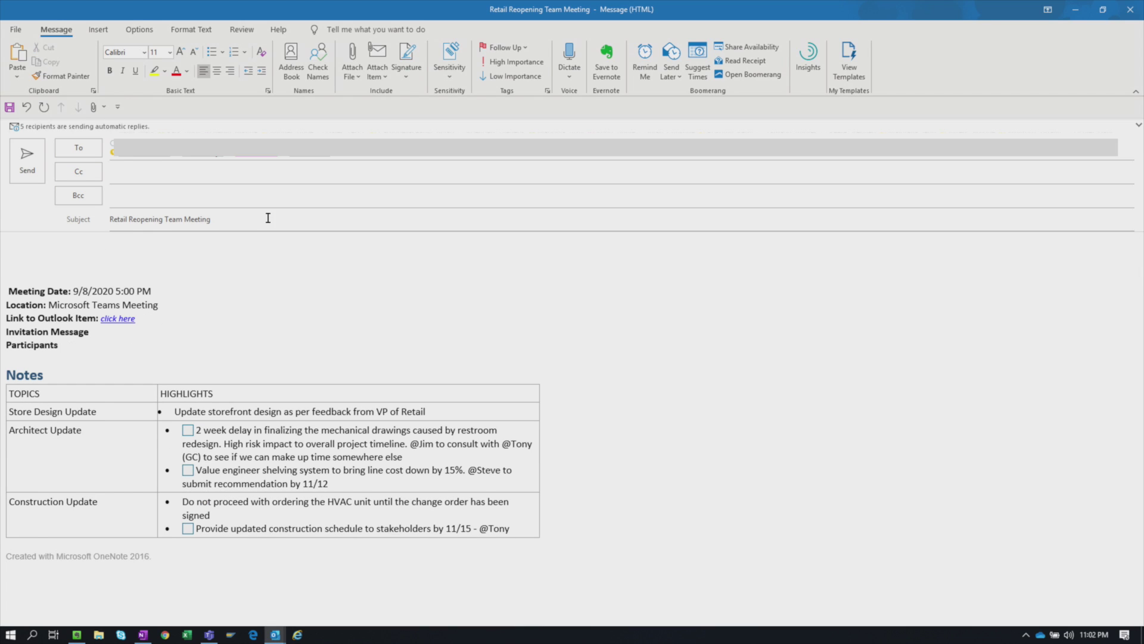
- Write a recap note to the team asking for questions, add the sender's sign-off, and send
text(Team – Please see recap from today’s meeting. Let me know if you have any questions. Thanks)
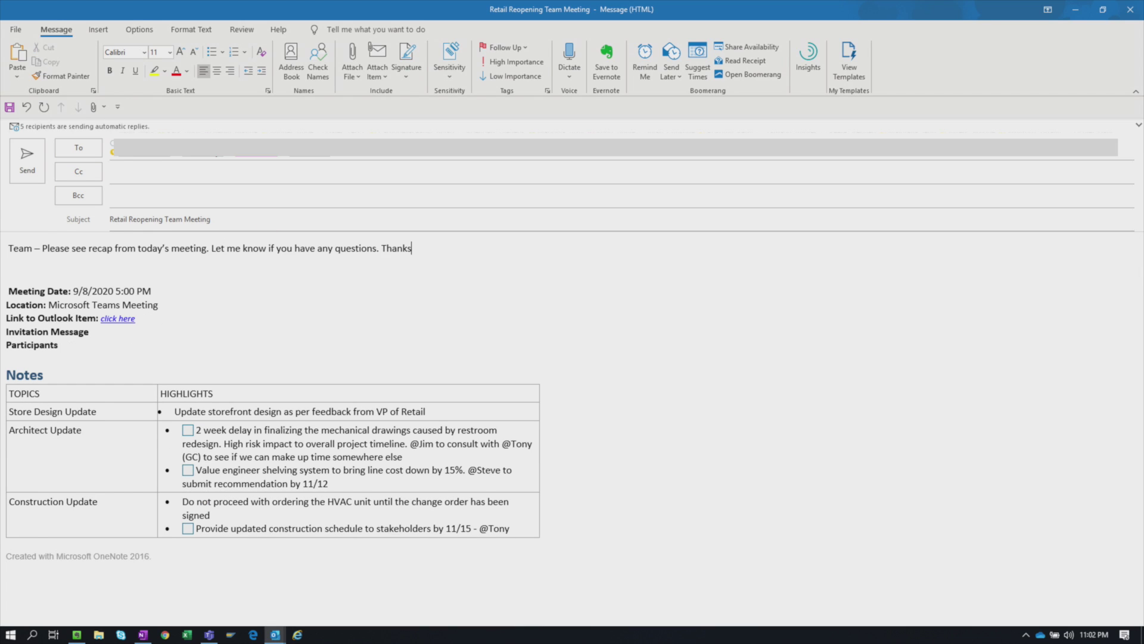
text(!)
key(Return)
text(Andy)
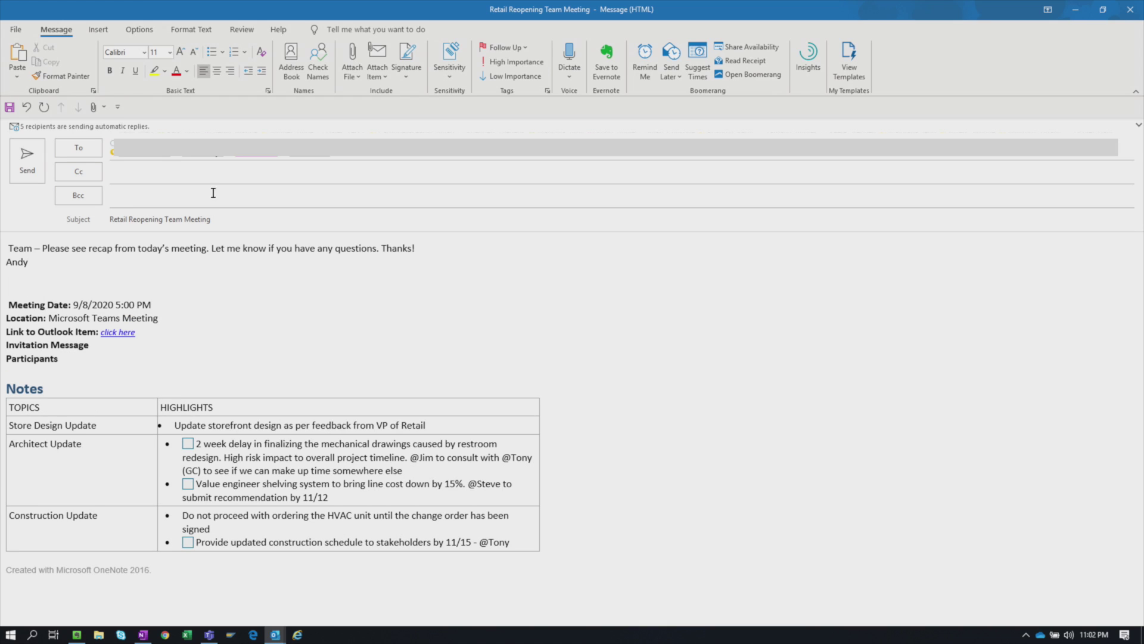
click(26, 165)
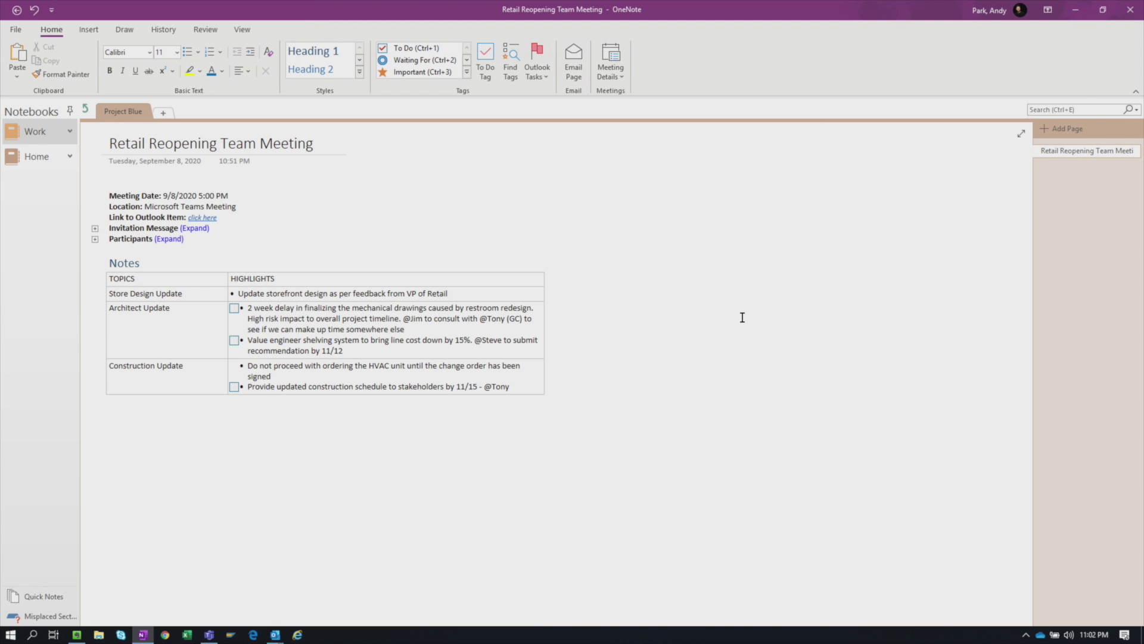